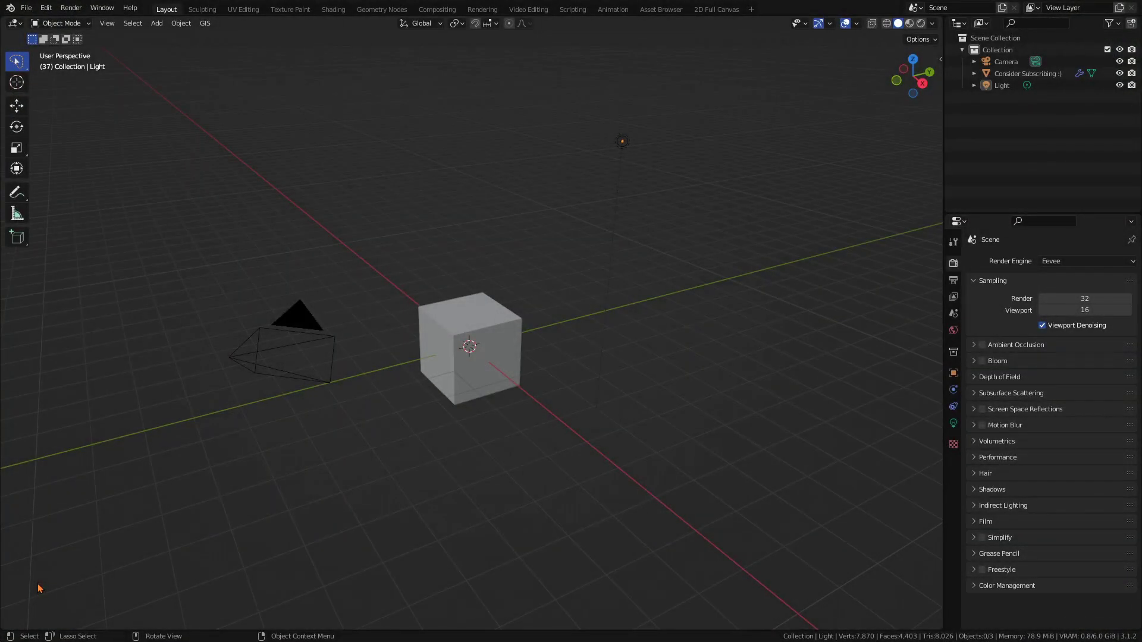
Step: Replace the default cube with a plane carrying an Ocean modifier
key(space)
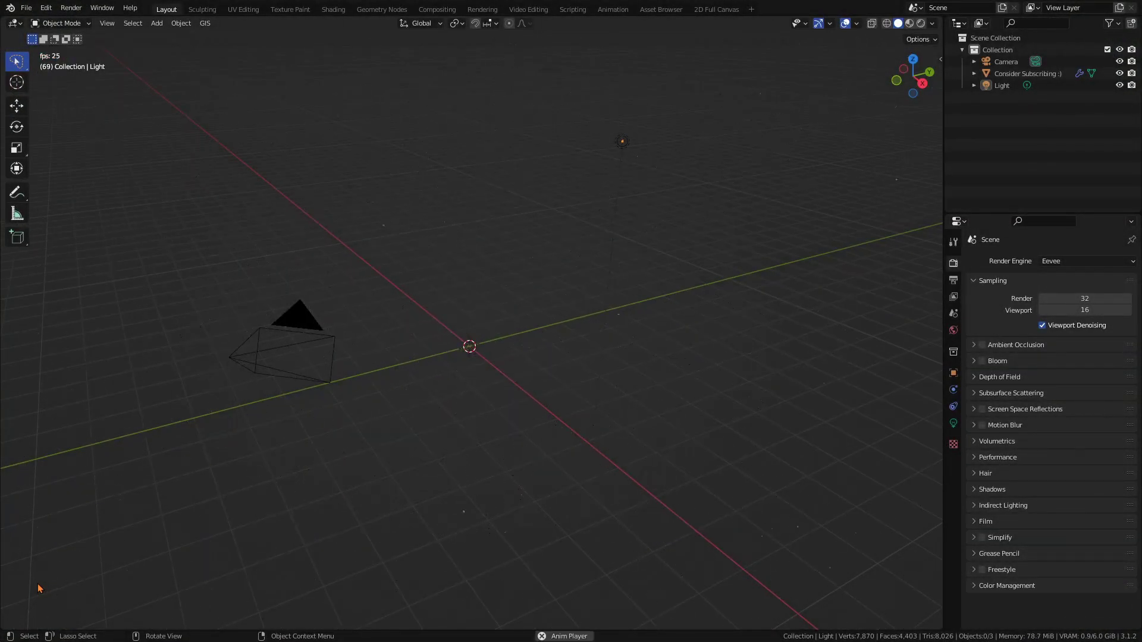
key(shift+a)
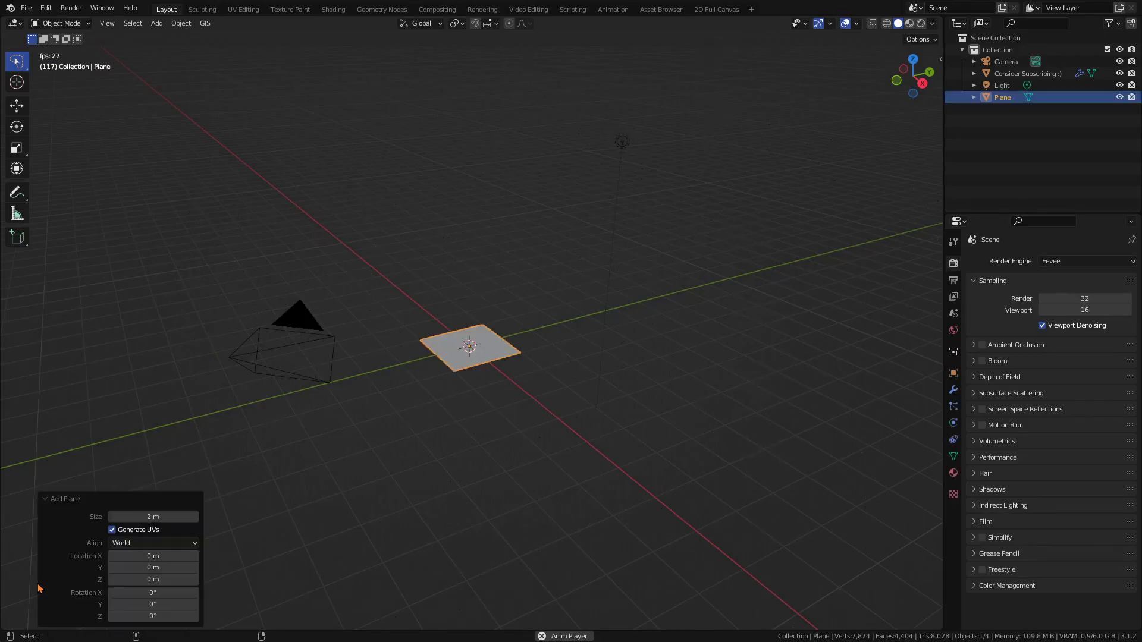
click(952, 391)
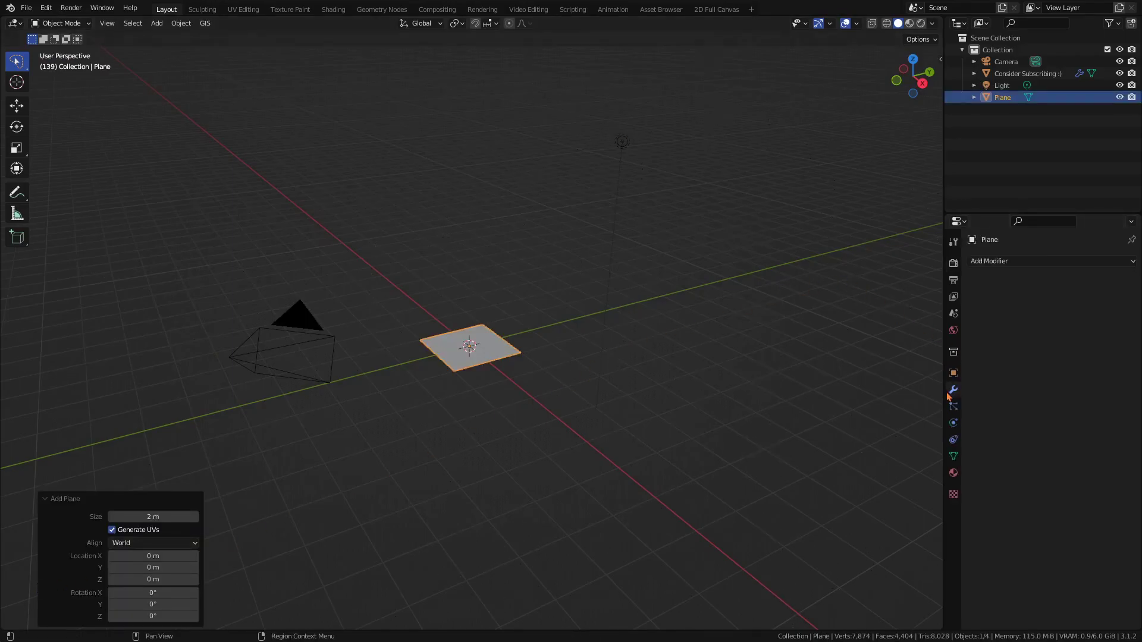
click(1061, 261)
click(1073, 360)
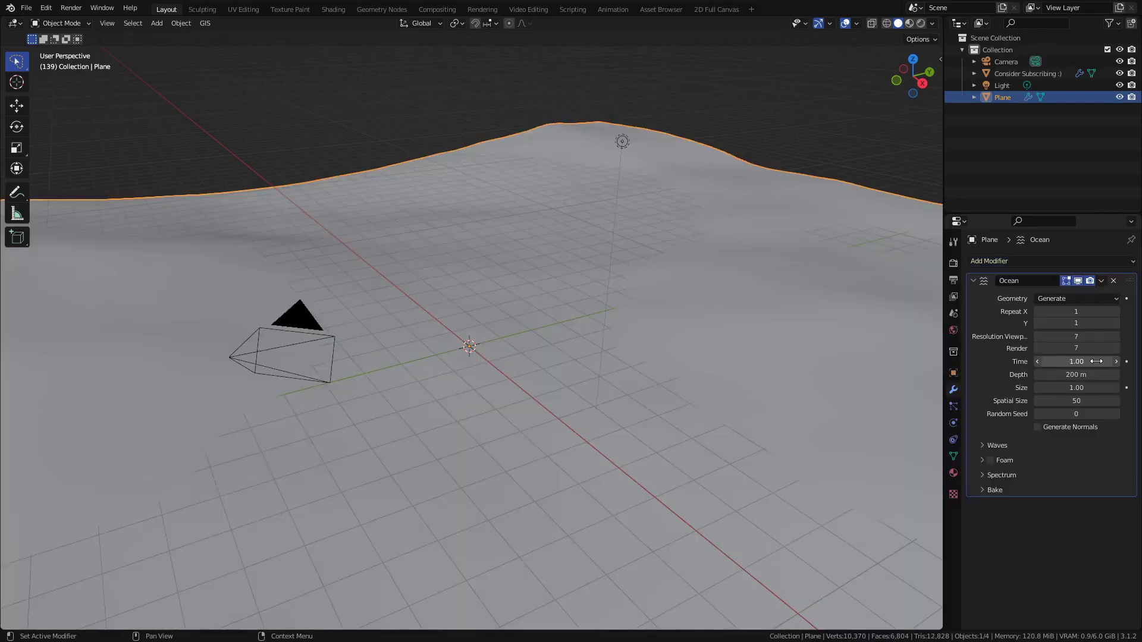
Step: Tile the ocean 3 × 3 by setting Repeat X and Repeat Y to 3
middle_drag(607, 318, 714, 292)
click(1116, 312)
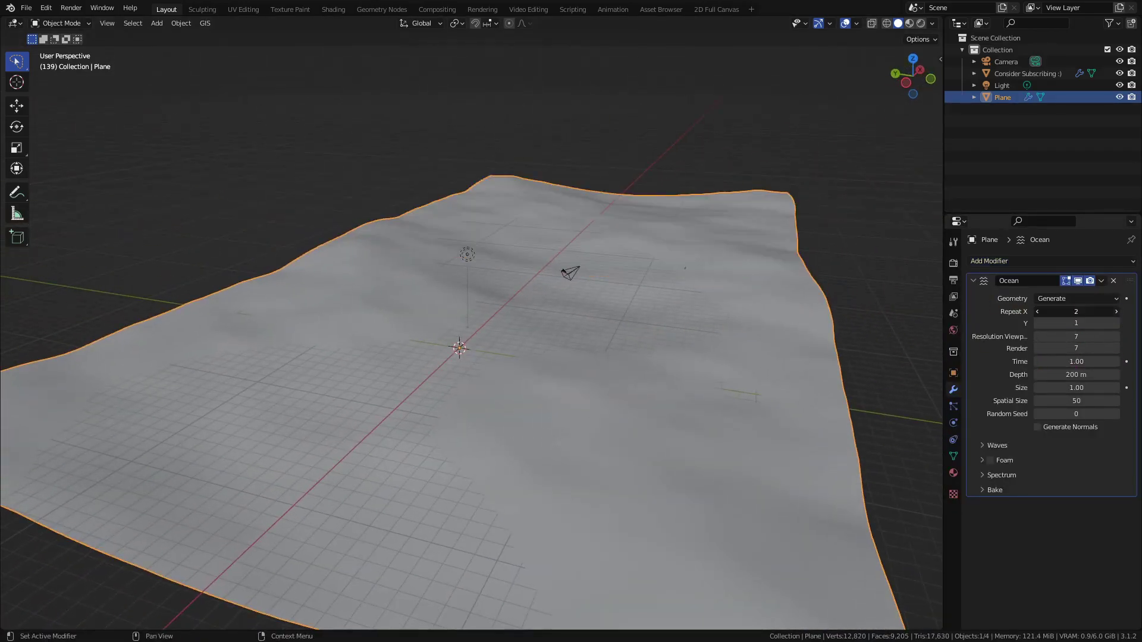
click(1116, 312)
click(1116, 323)
click(1116, 323)
middle_drag(833, 300, 734, 305)
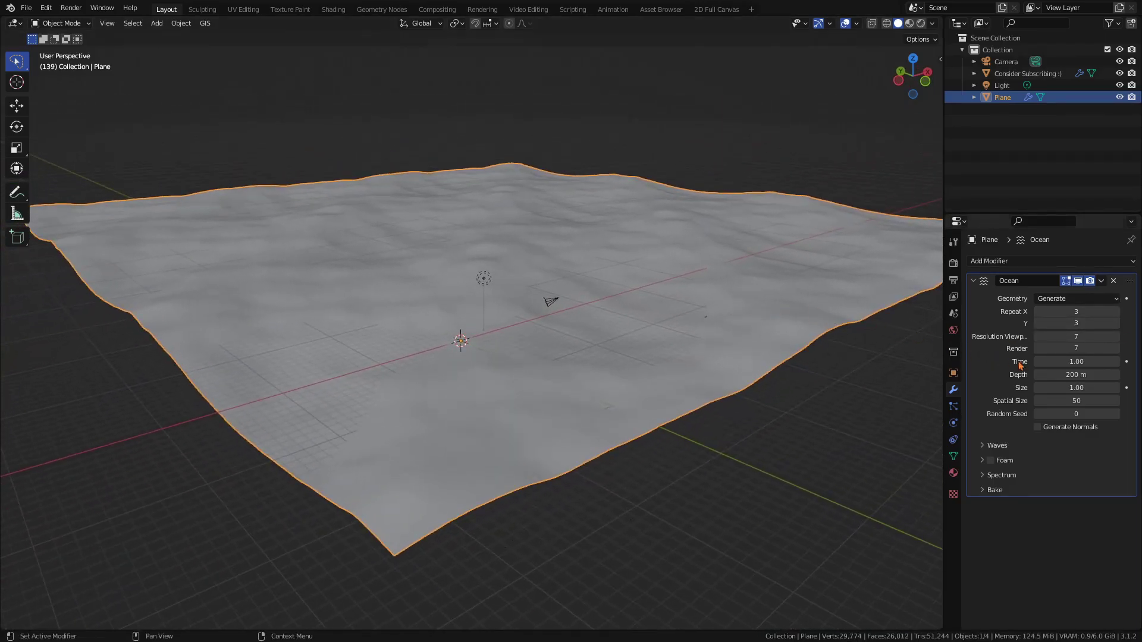
Step: Try an ocean viewport resolution of 20, then set it back to 7
click(1084, 338)
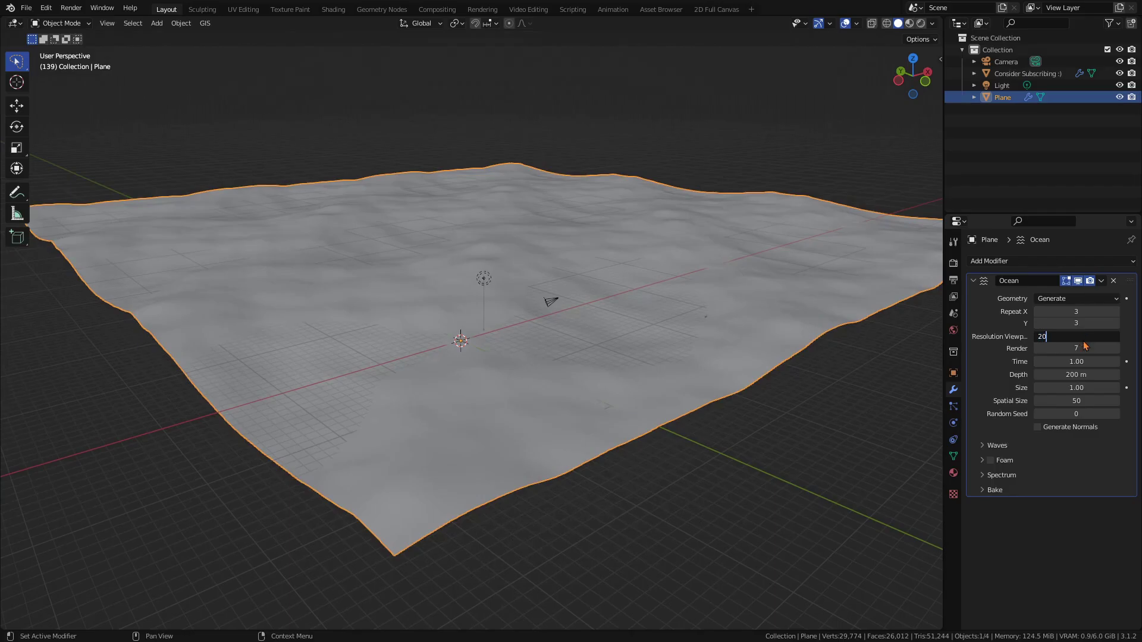
key(Return)
scroll(580, 402, up, 6)
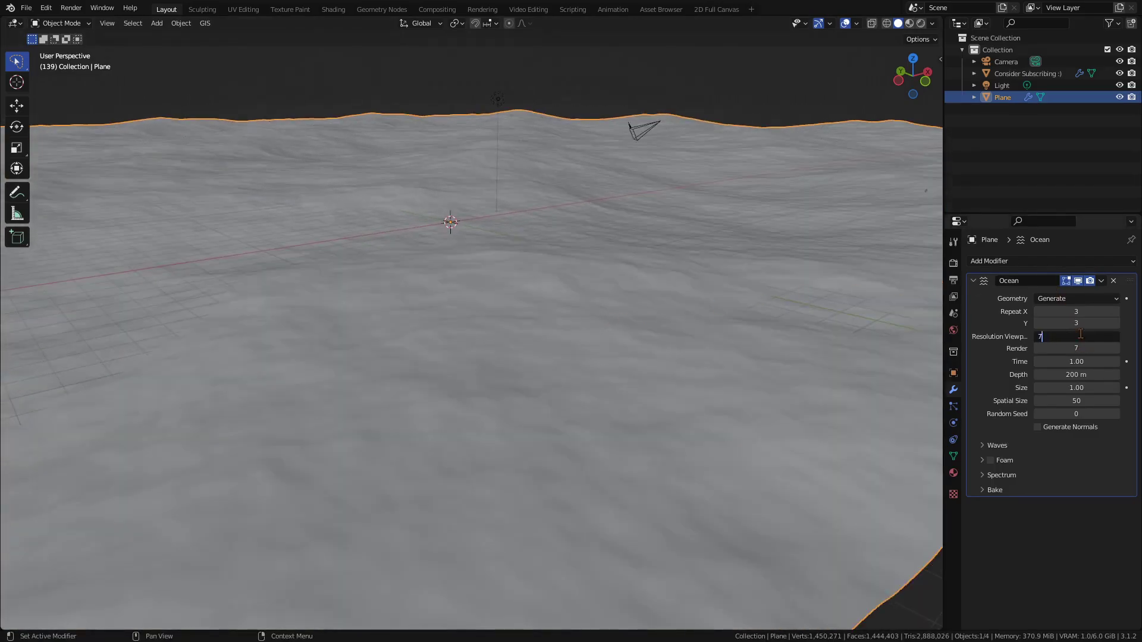
key(Return)
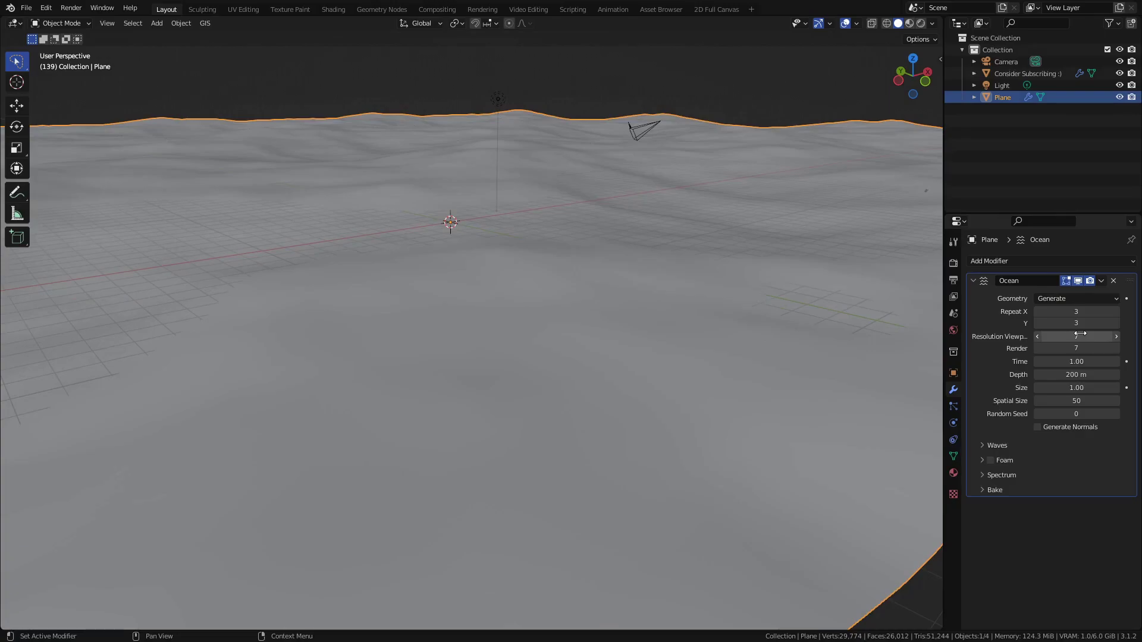
scroll(684, 333, down, 6)
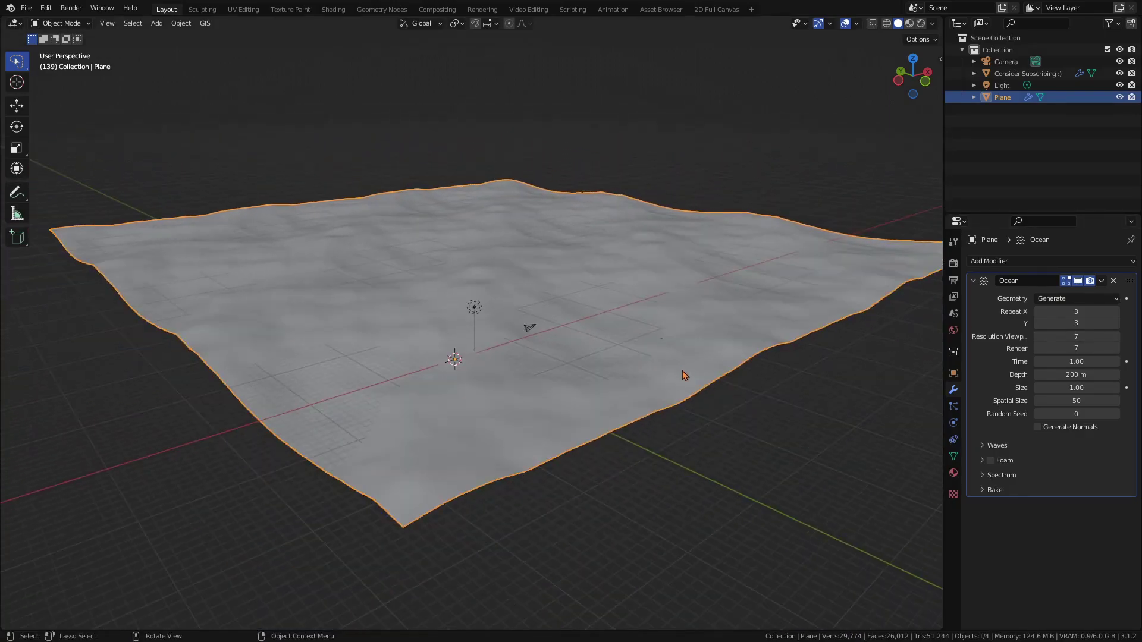
Step: Keyframe the ocean Time at 0 on frame 0 and 10 on frame 250
drag(1090, 361, 1133, 361)
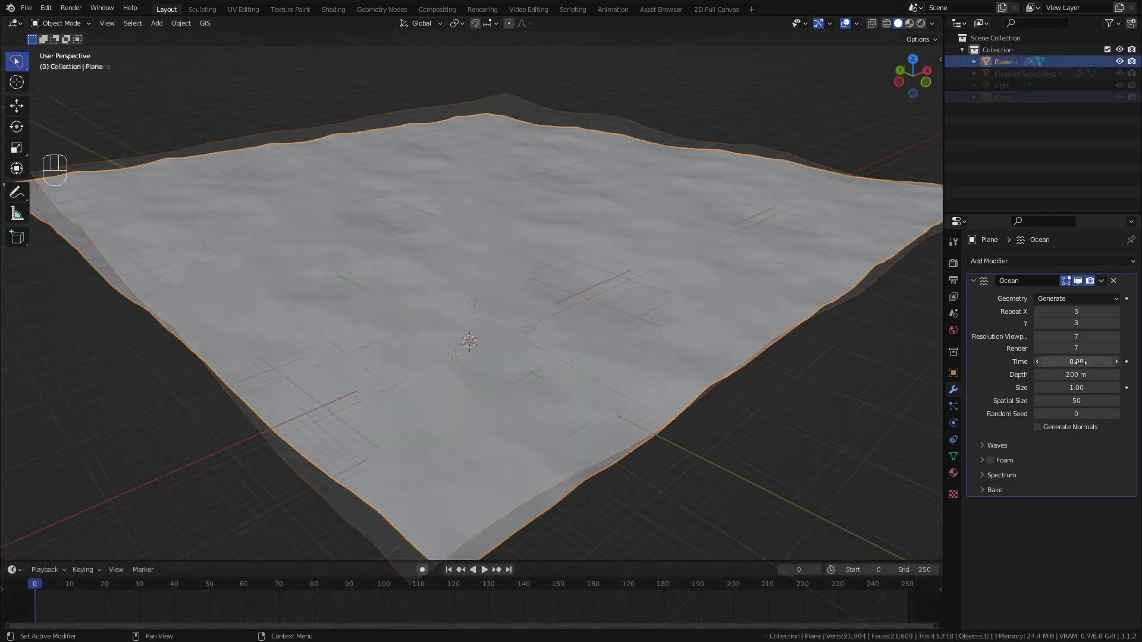
click(1126, 361)
click(908, 588)
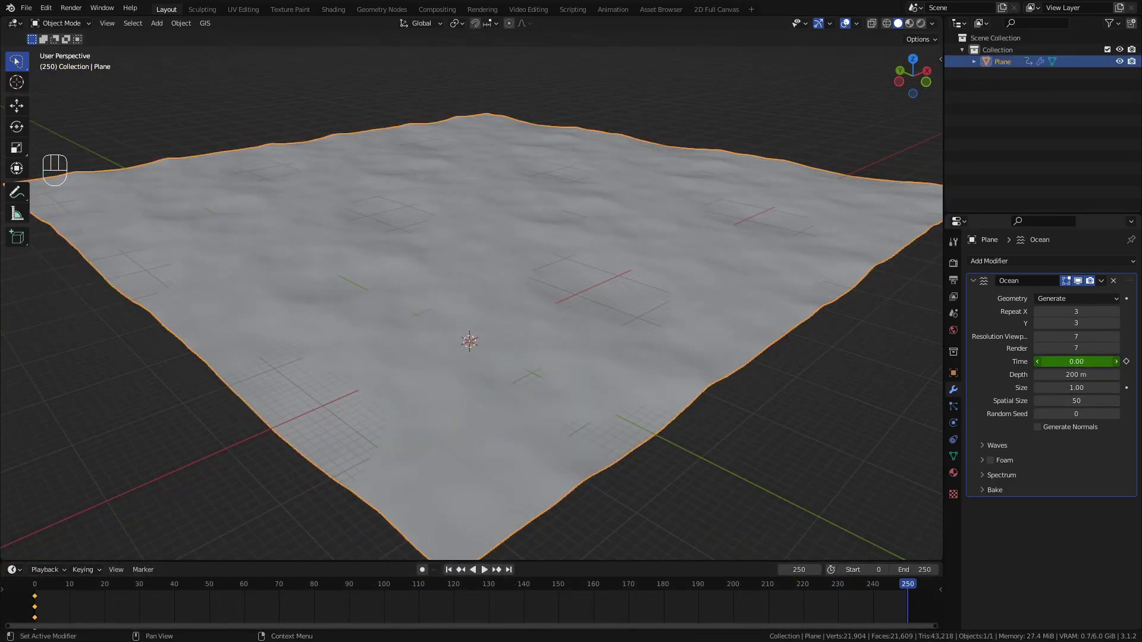
drag(1077, 361, 1126, 361)
click(1126, 361)
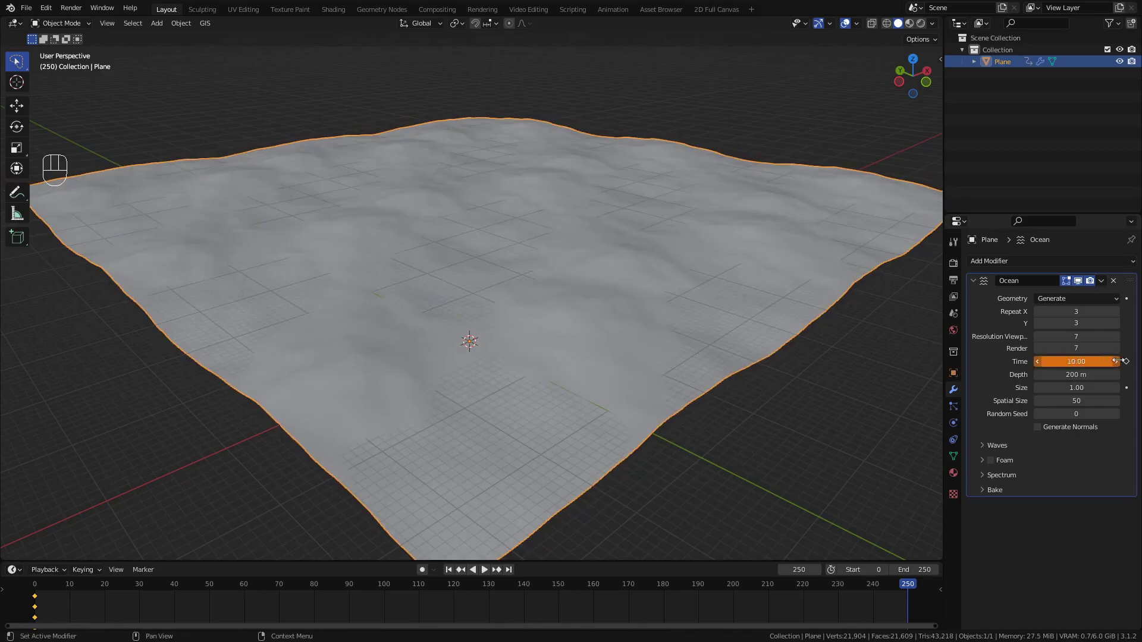
Step: Set all Time keyframes to Vector handles for linear change, then replay from frame 0
key(space)
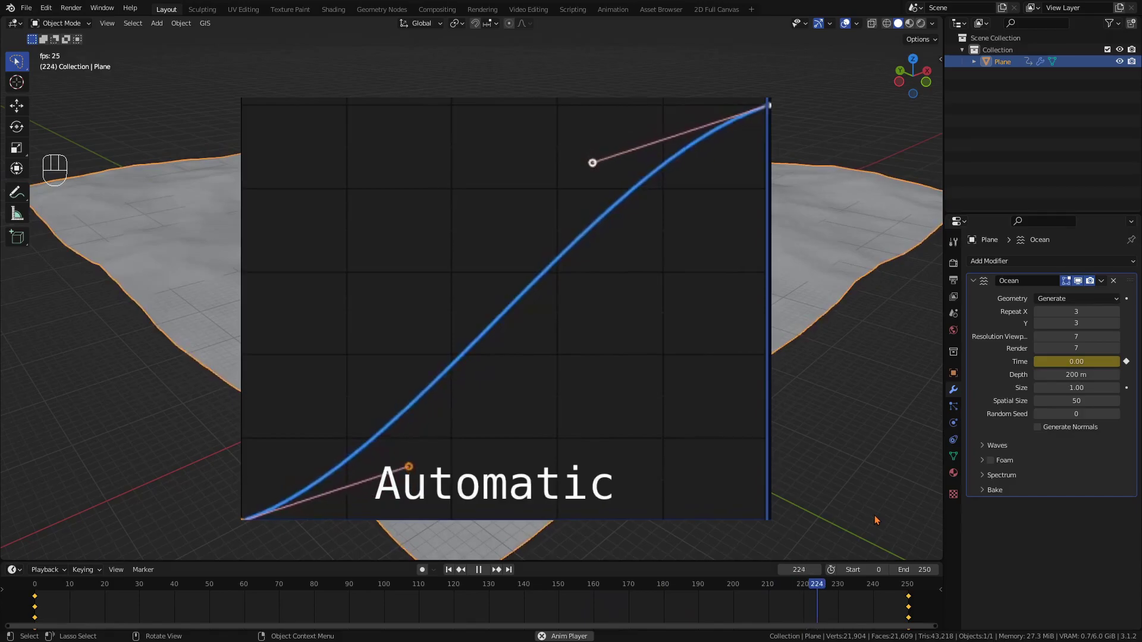
key(space)
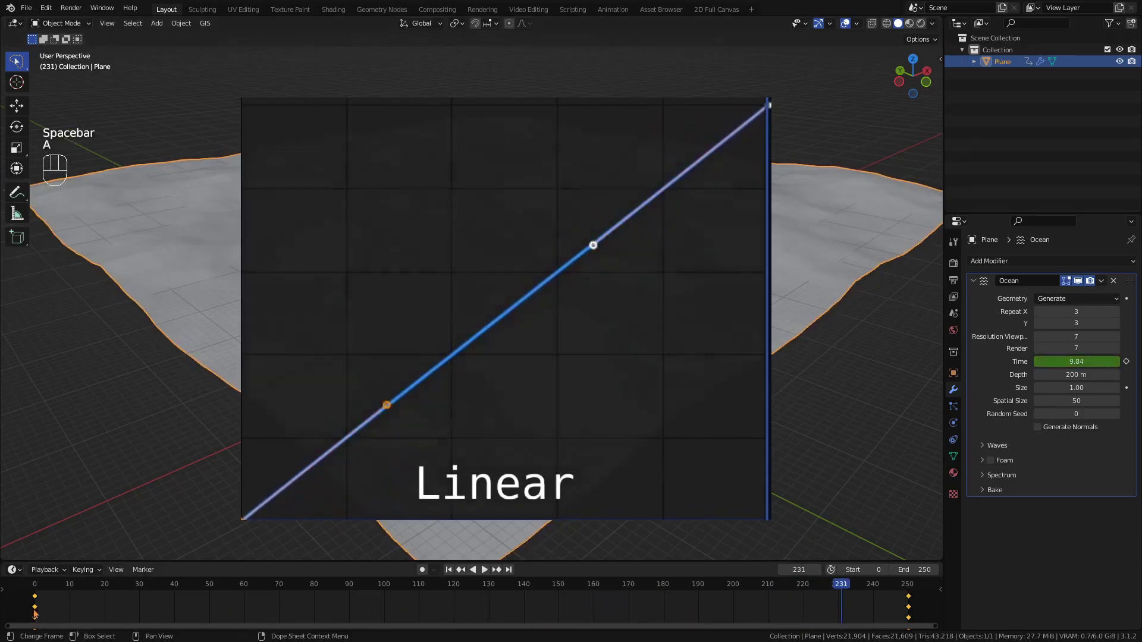
key(v)
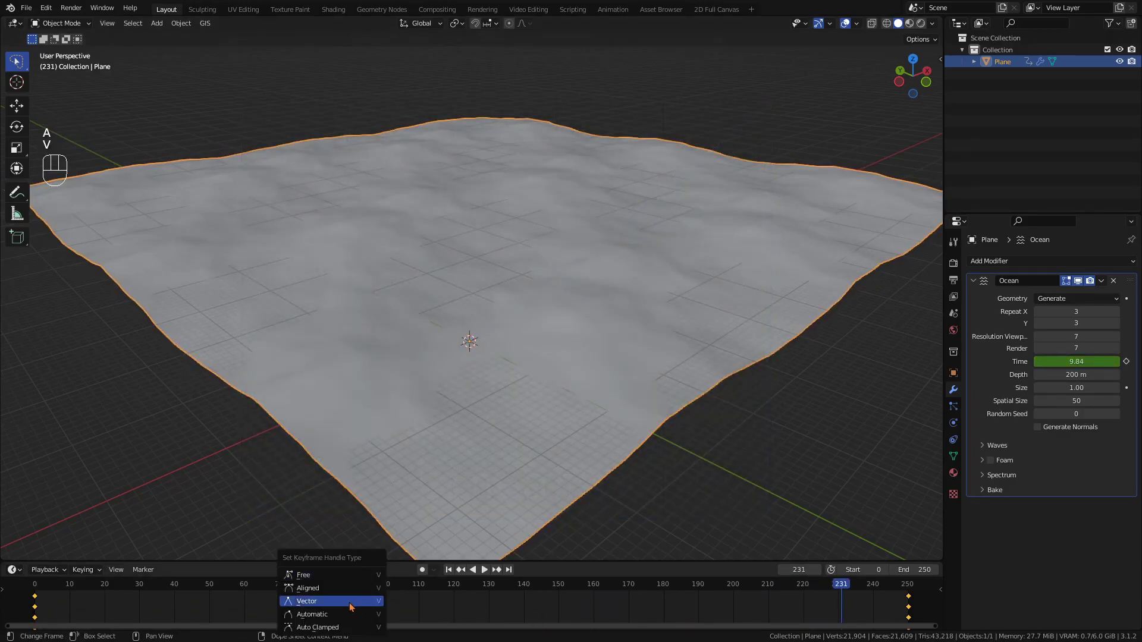
click(351, 601)
key(shift+Left)
key(space)
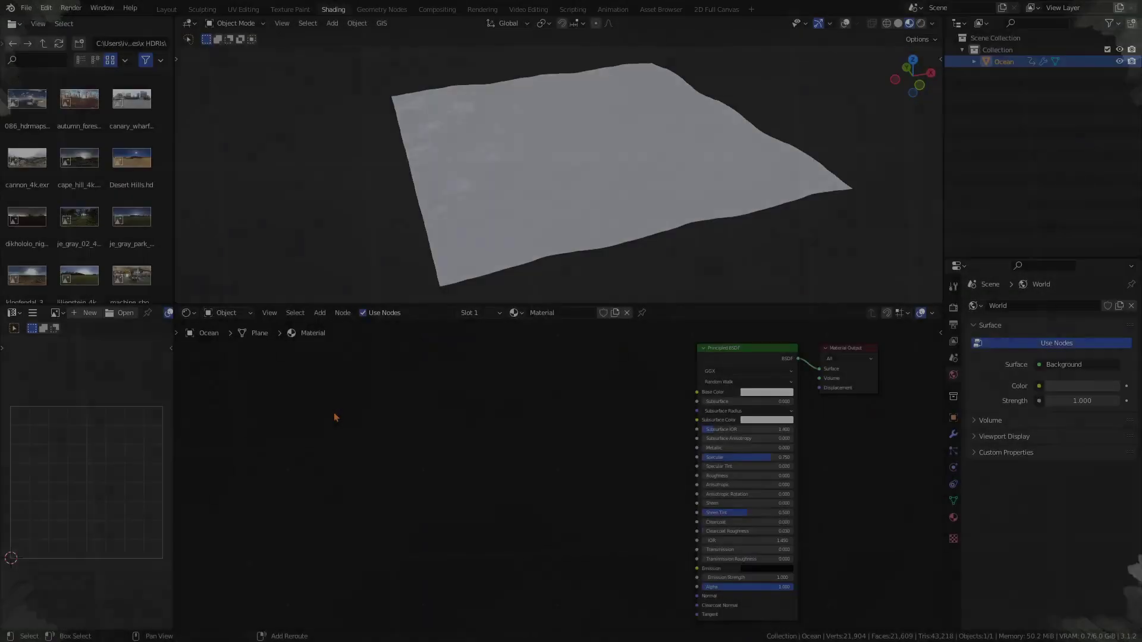
Step: Add a Separate XYZ node to the ocean material
key(shift+a)
click(334, 412)
text(xyz)
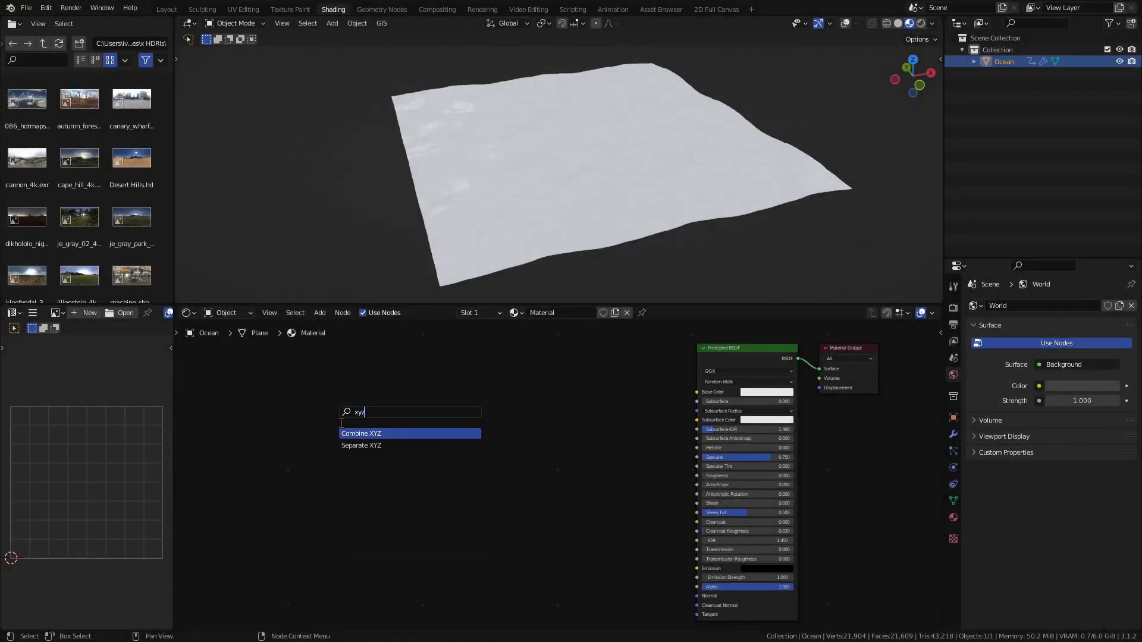
key(Down)
key(Return)
click(417, 423)
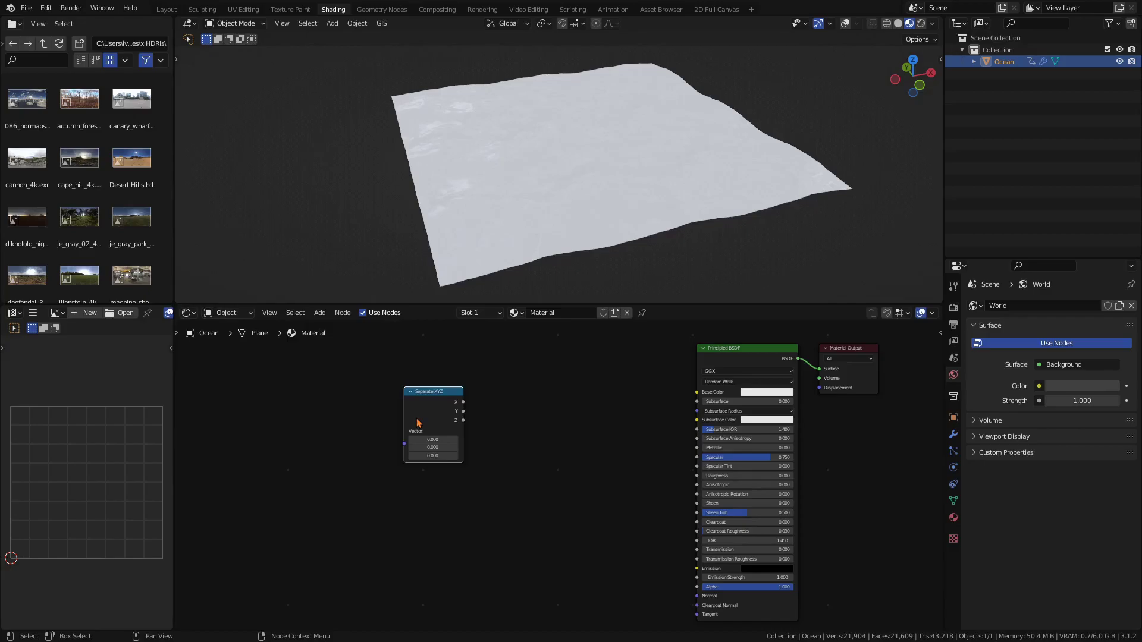
Step: Add a Texture Coordinate node and link Generated into Separate XYZ's Vector
key(shift+a)
text(coo)
click(423, 413)
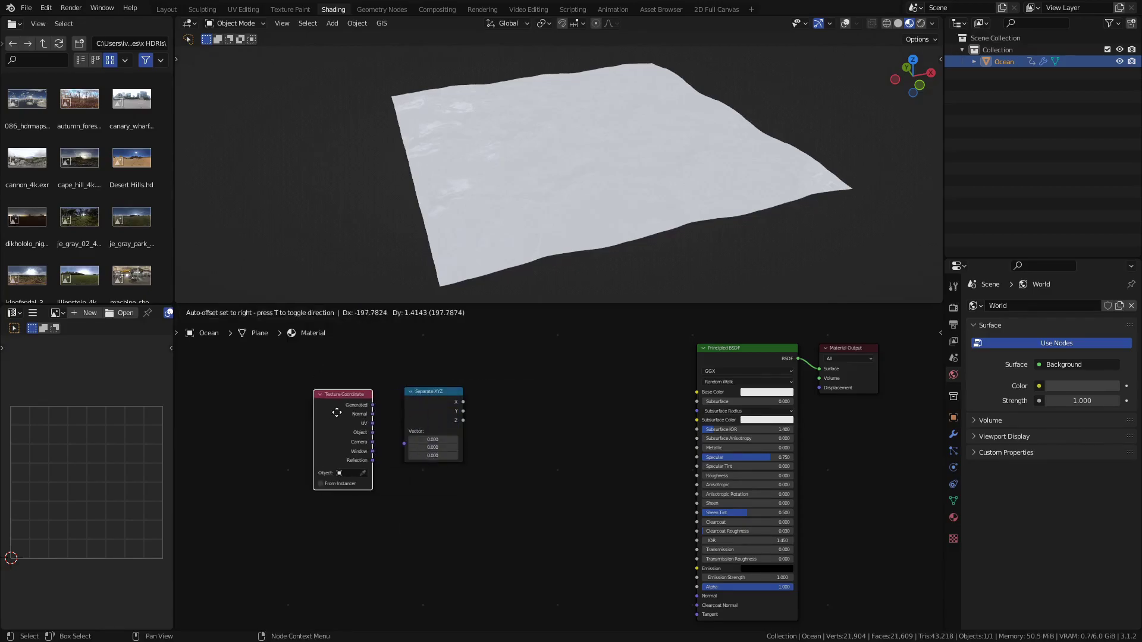
click(400, 410)
drag(349, 404, 405, 431)
Step: Insert a ColorRamp between Separate XYZ and the Principled BSDF
key(shift+a)
text(ramp)
key(Return)
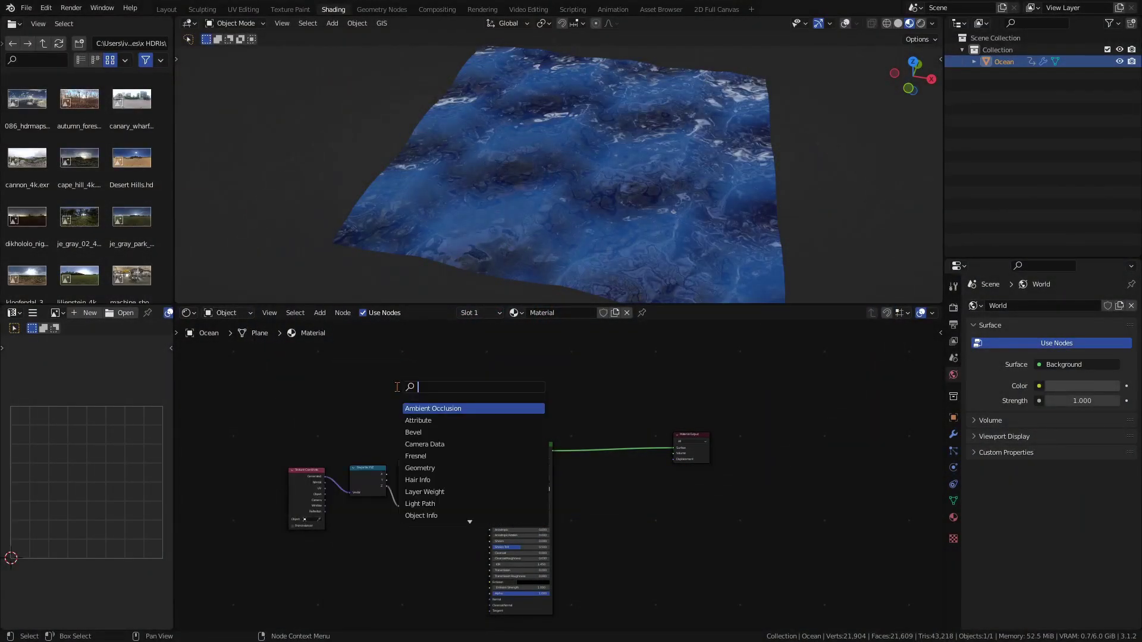
Step: Add a second Principled BSDF and mix both shaders into the material output
text(prin)
key(Return)
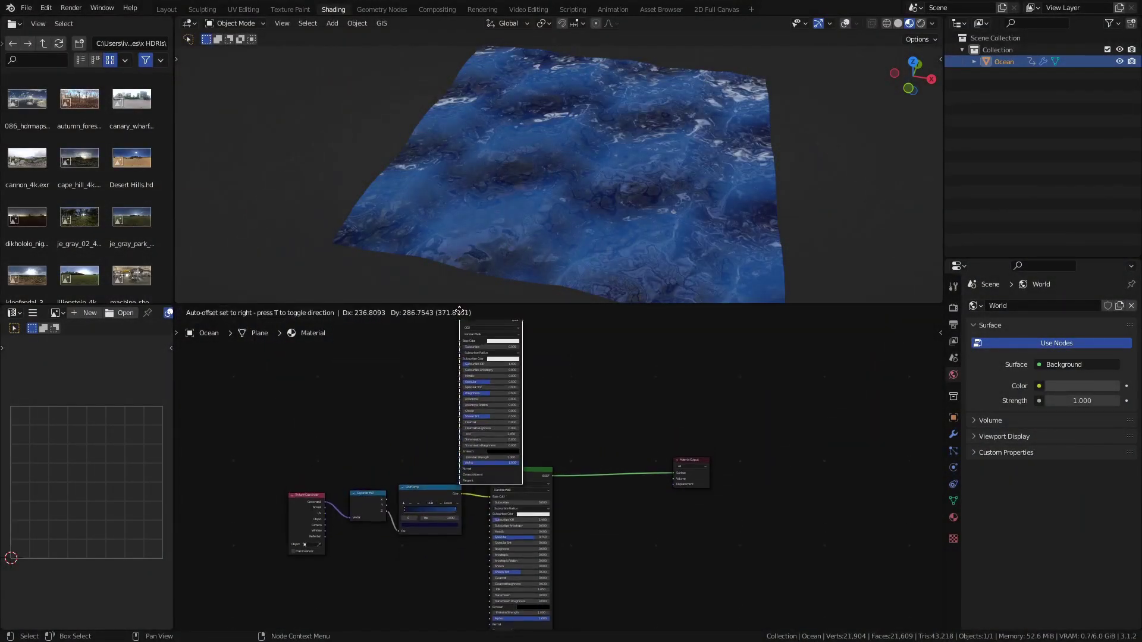
click(476, 359)
drag(598, 581, 485, 491)
key(ctrl+KP_0)
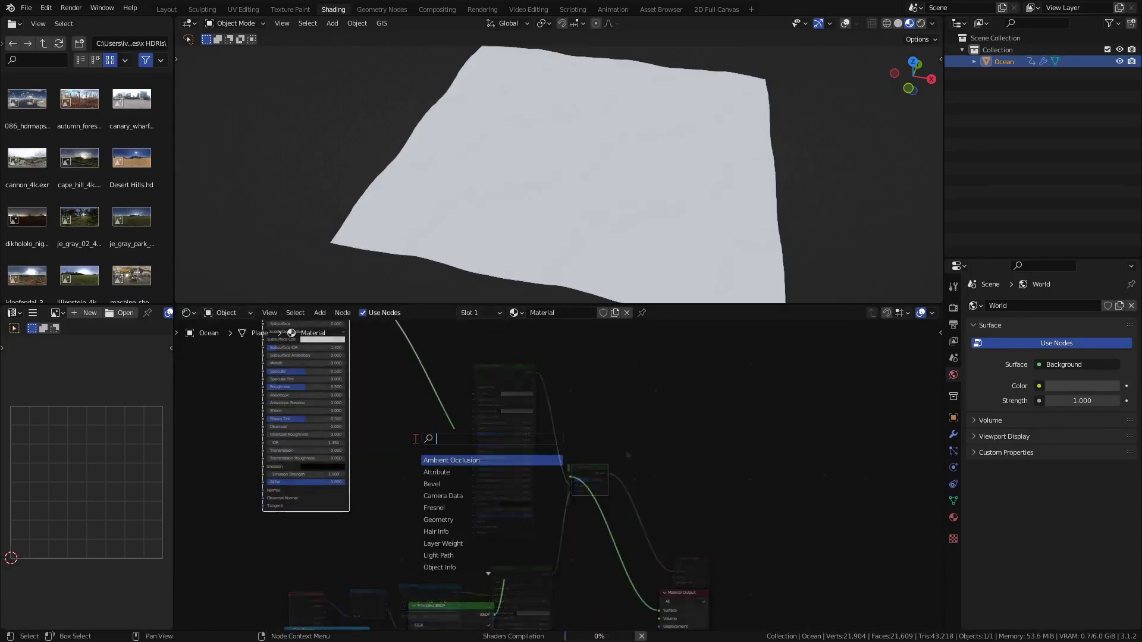
Step: Drive the Mix Shader factor with a 0.2-scale Noise Texture through a tightened ColorRamp
text(noise)
key(Return)
click(540, 505)
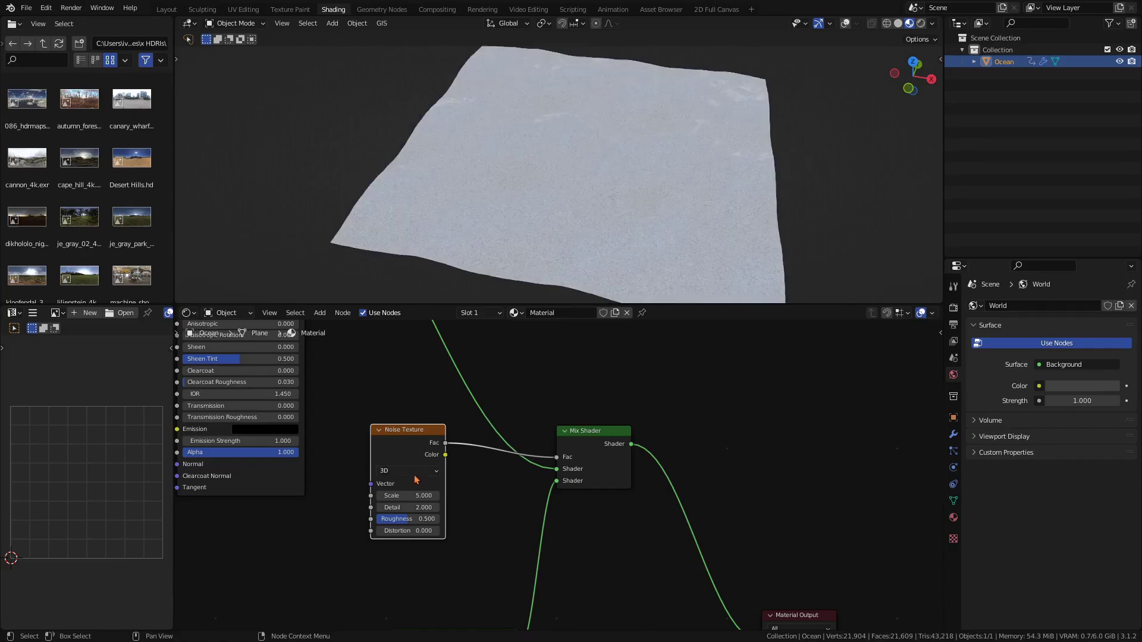
double_click(407, 495)
text(0.2)
key(Return)
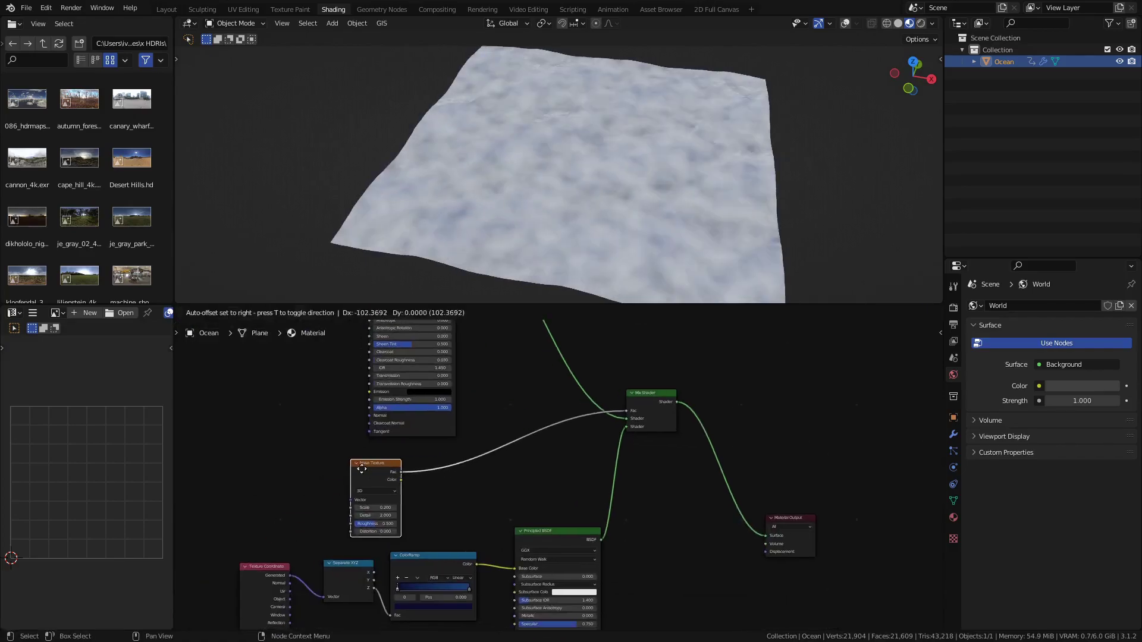
click(527, 473)
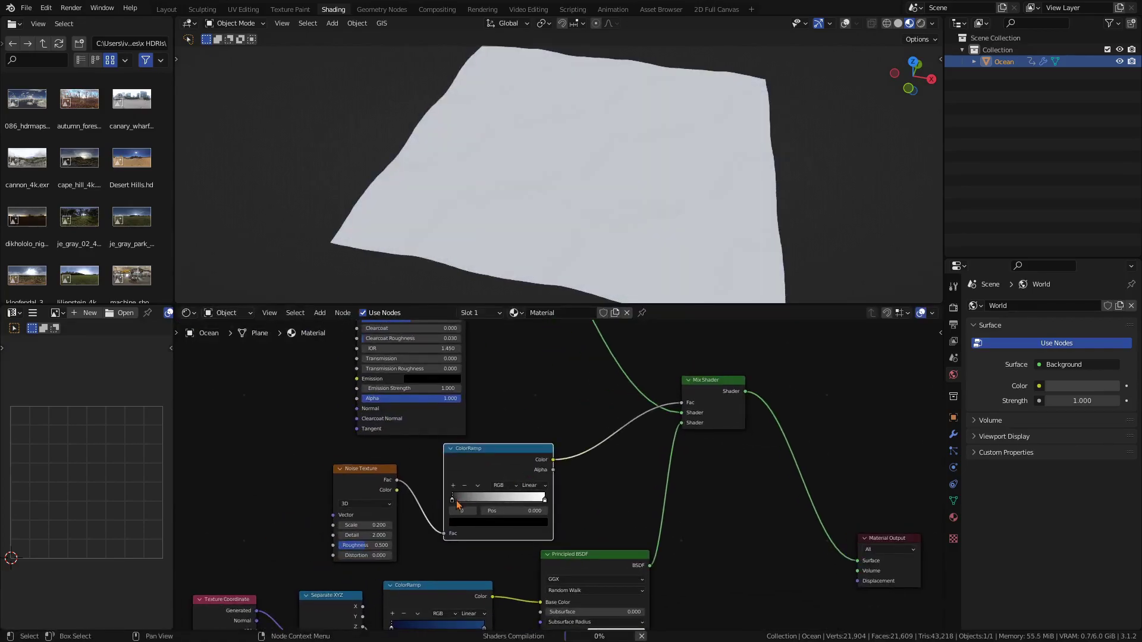
drag(452, 500, 477, 500)
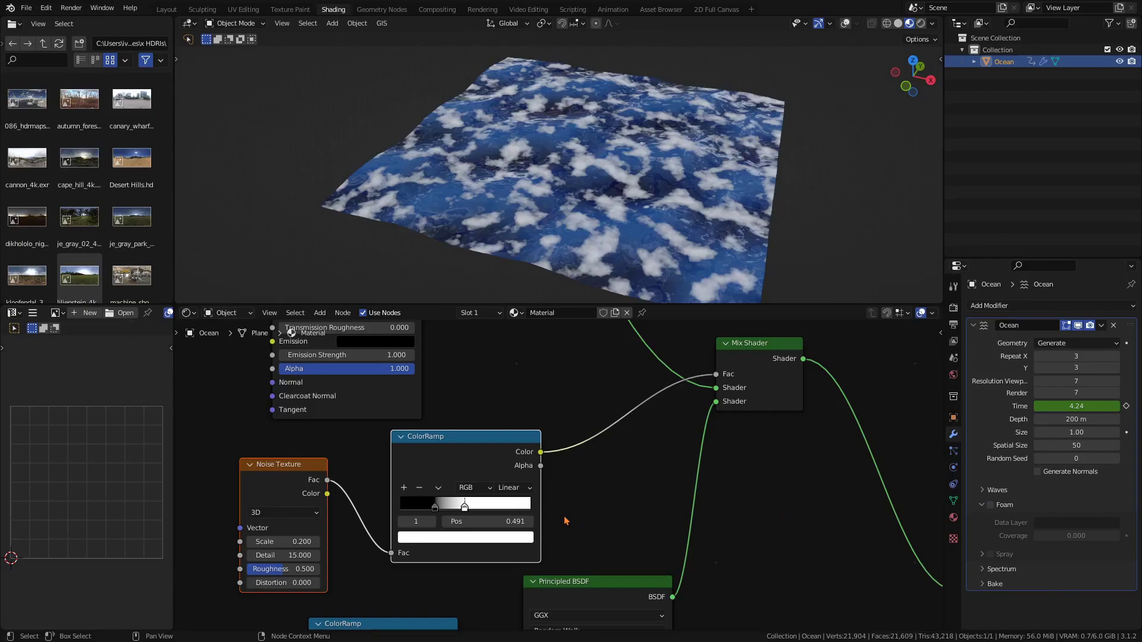
Step: Enable Foam on the Ocean modifier, replace the noise nodes with an Attribute node
click(991, 505)
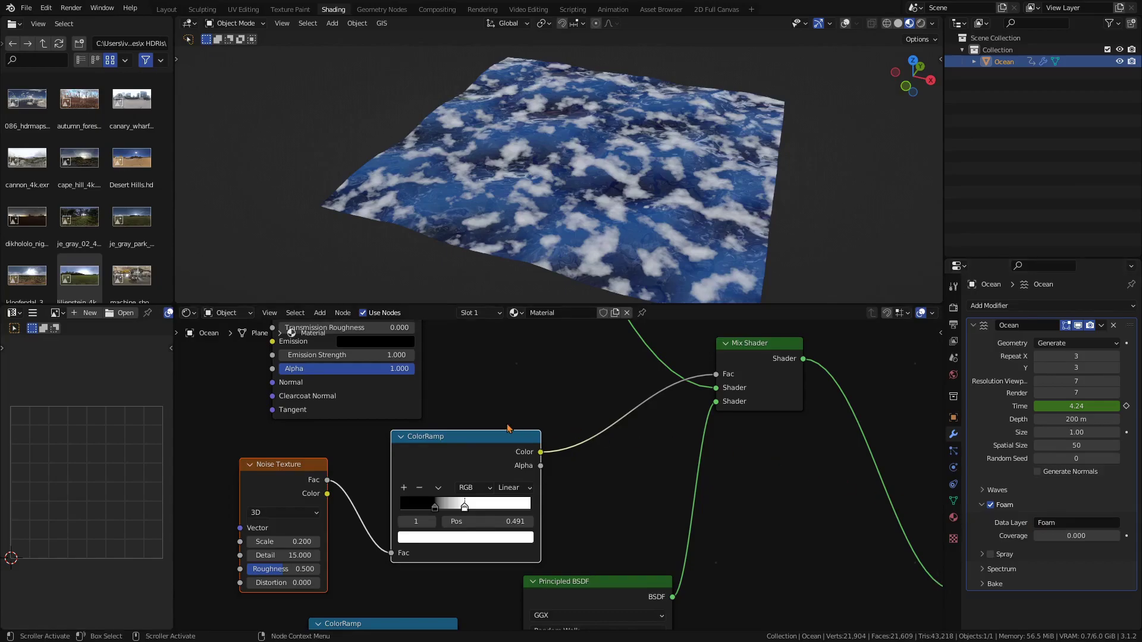
key(x)
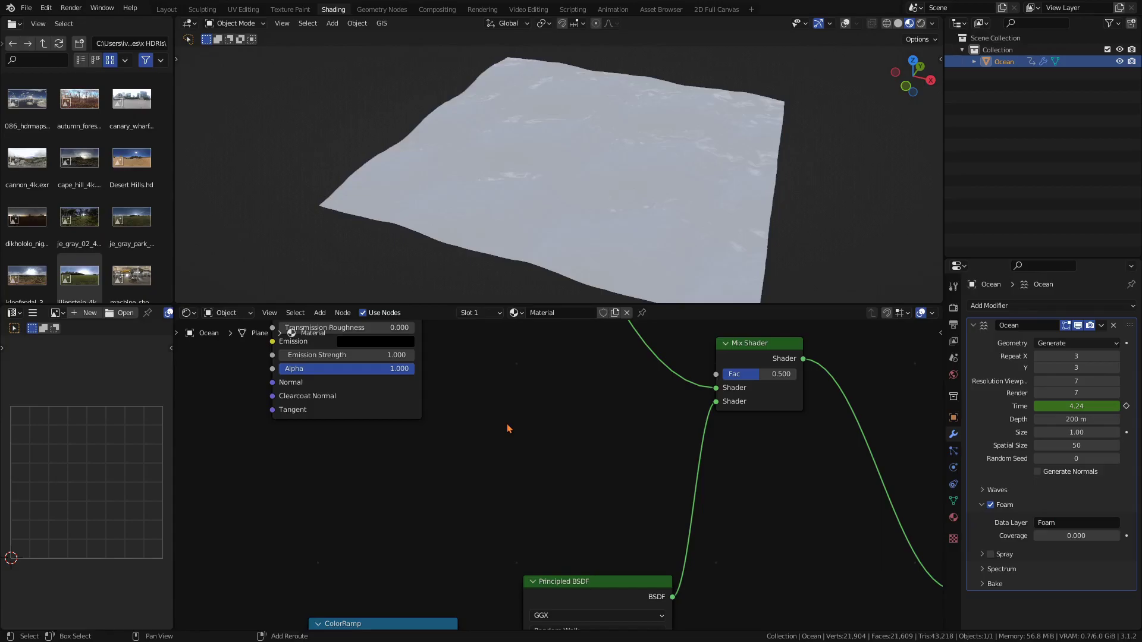
key(shift+a)
text(attr)
key(Return)
click(552, 504)
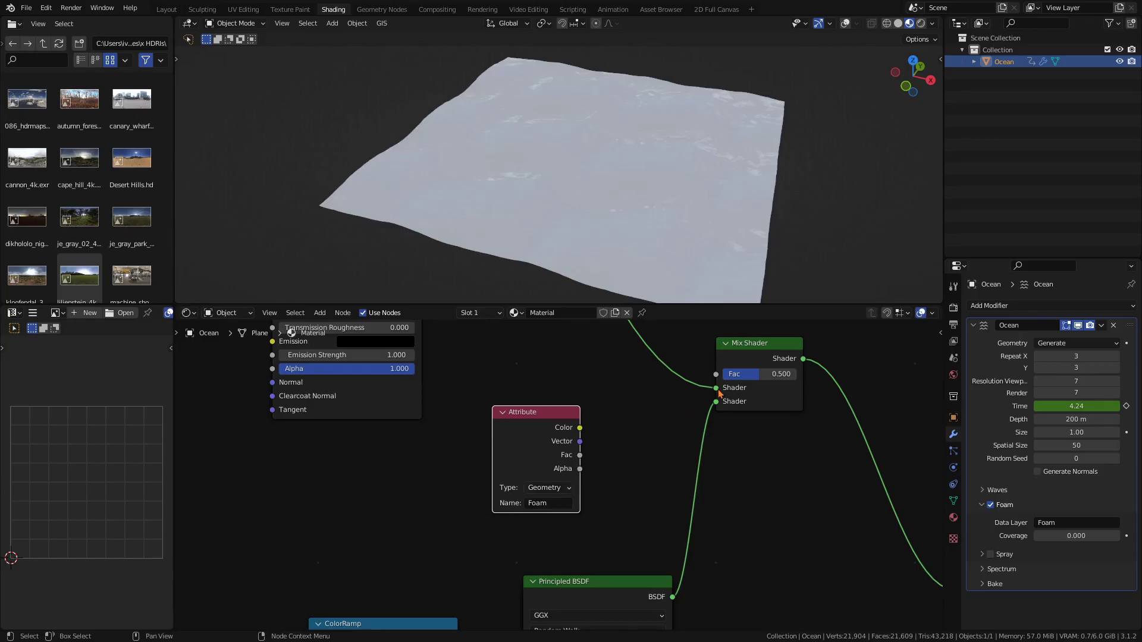
Step: Swap the Mix Shader inputs, link the Foam attribute to its factor, and set Coverage to 0.100
drag(716, 388, 718, 403)
scroll(655, 535, down, 2)
middle_drag(626, 594, 610, 486)
click(566, 538)
drag(666, 481, 665, 477)
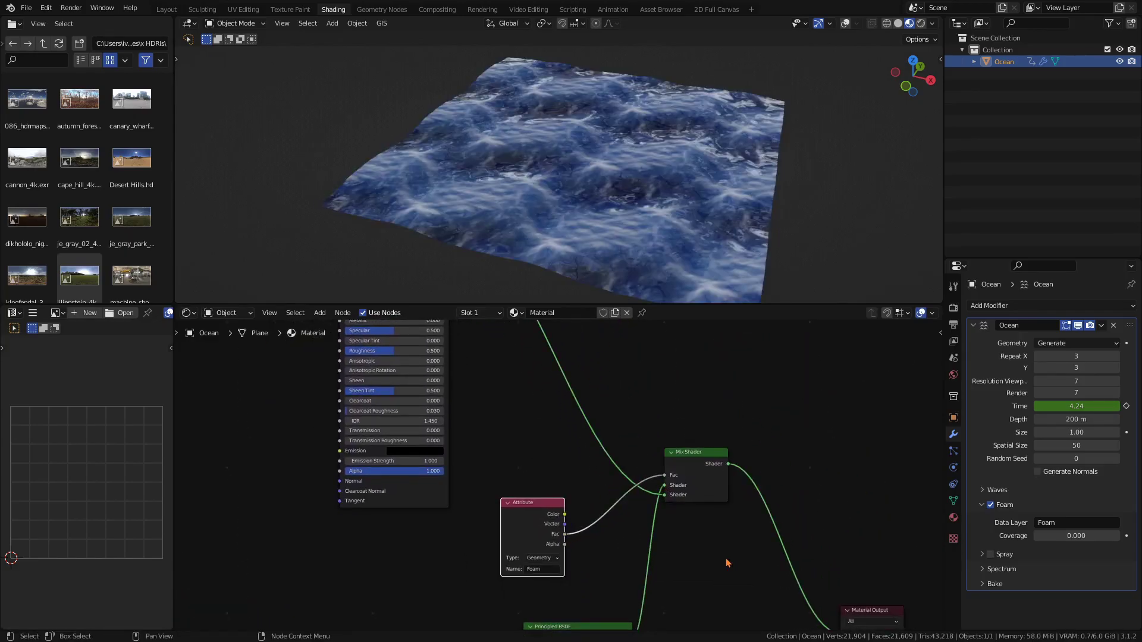
drag(1047, 536, 1023, 536)
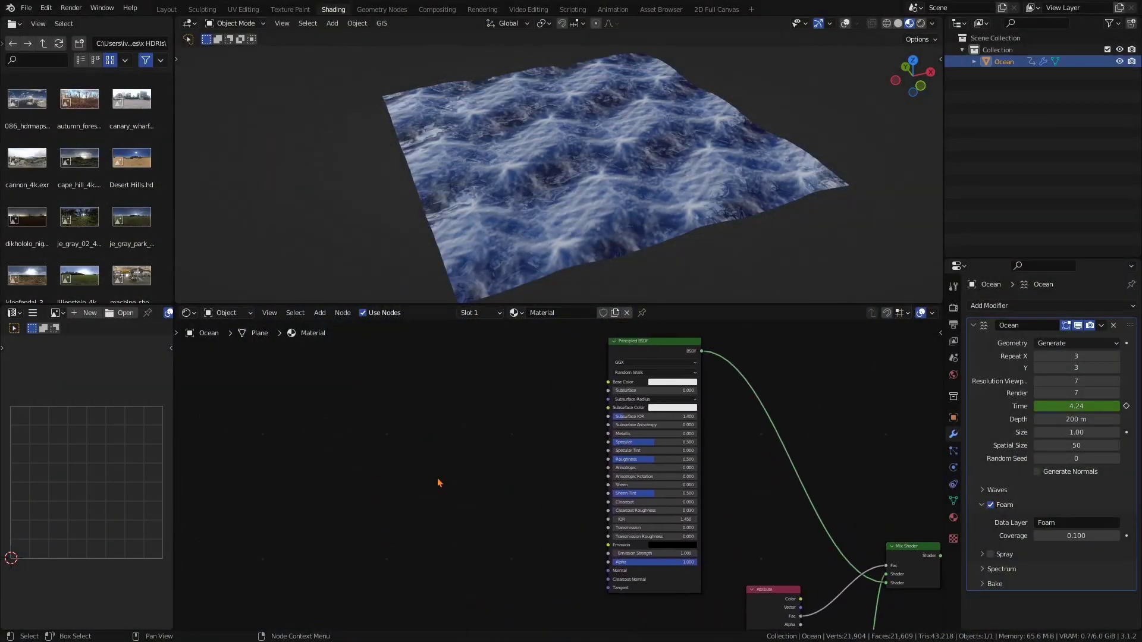
Step: Feed a blue ColorRamp into the Principled BSDF Emission colour
key(ctrl+v)
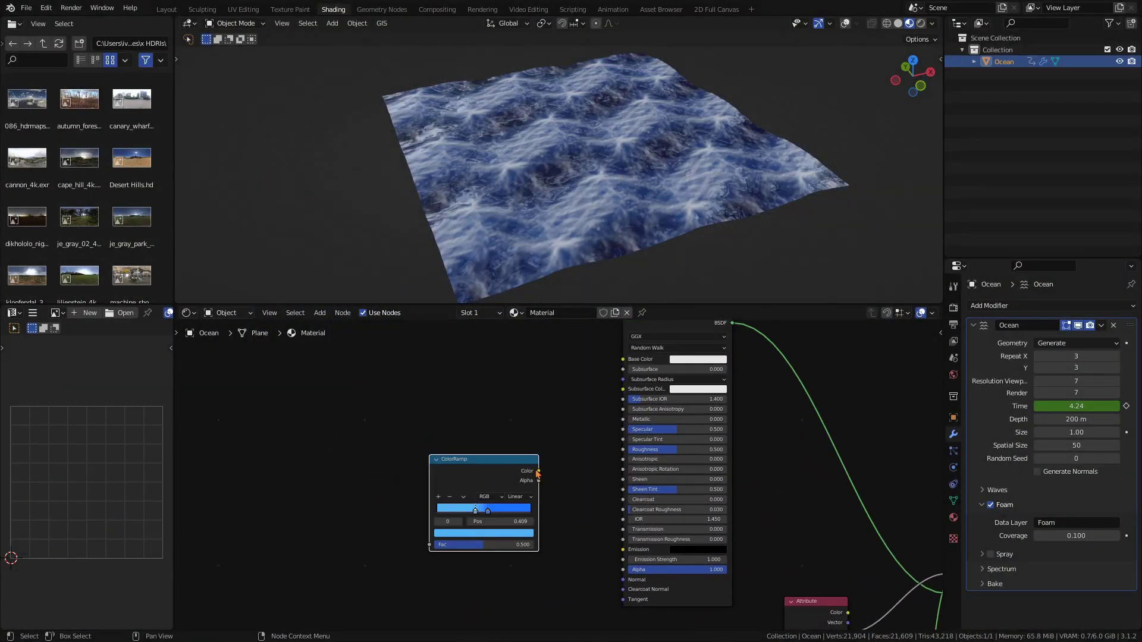
drag(538, 472, 622, 549)
middle_drag(623, 550, 666, 473)
Step: Add a Noise Texture followed by another ColorRamp
key(shift+a)
click(422, 445)
text(noise)
key(Return)
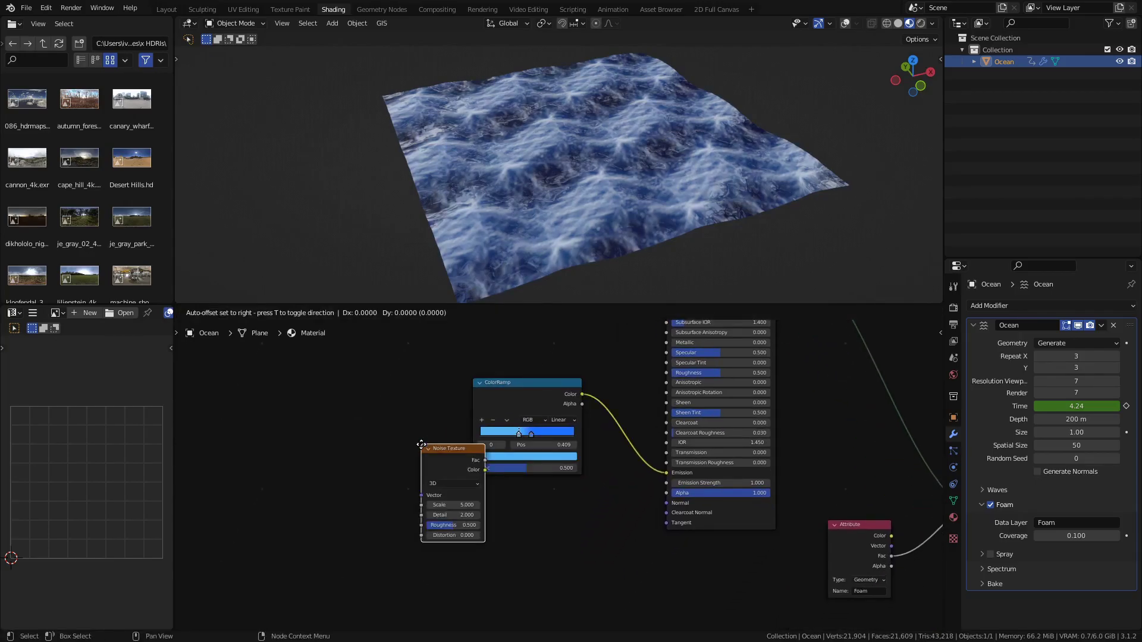
click(382, 480)
key(shift+a)
text(ramp)
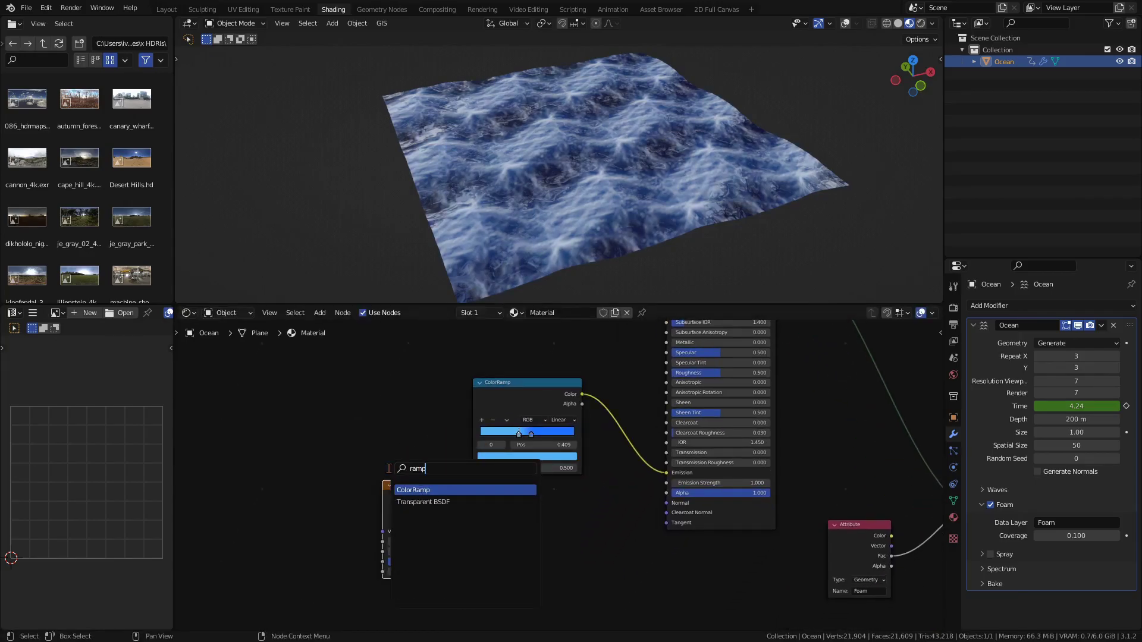
key(Return)
click(456, 481)
drag(417, 483, 389, 483)
Step: Multiply the ramp output by 30 into Emission Strength and switch the noise to 4D
key(shift+a)
text(add)
key(Return)
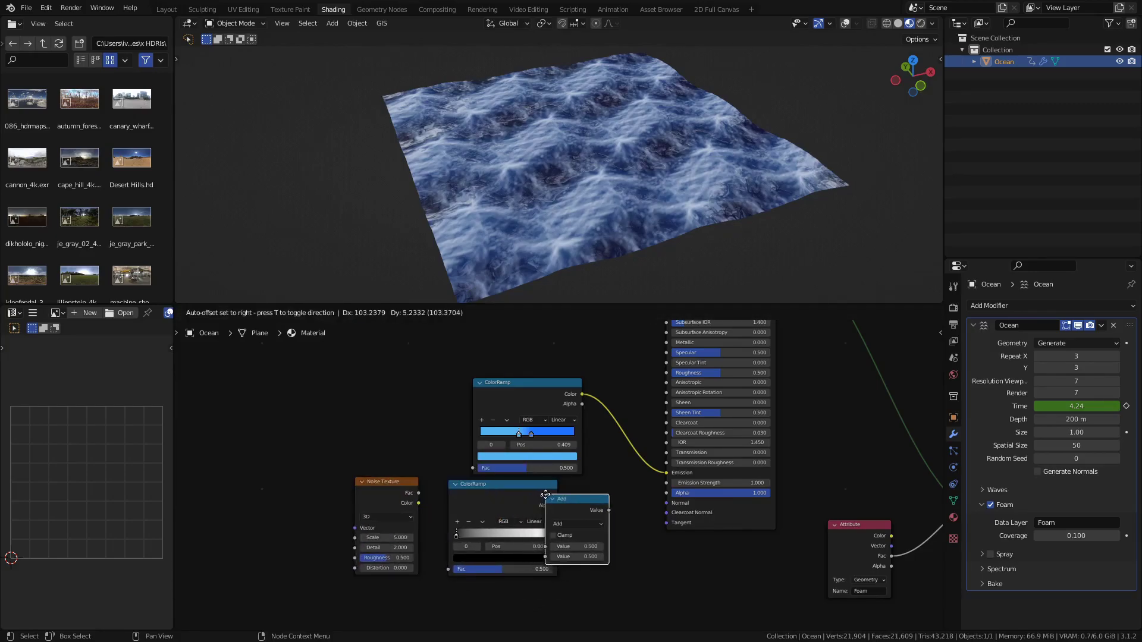
click(572, 489)
scroll(574, 494, up, 2)
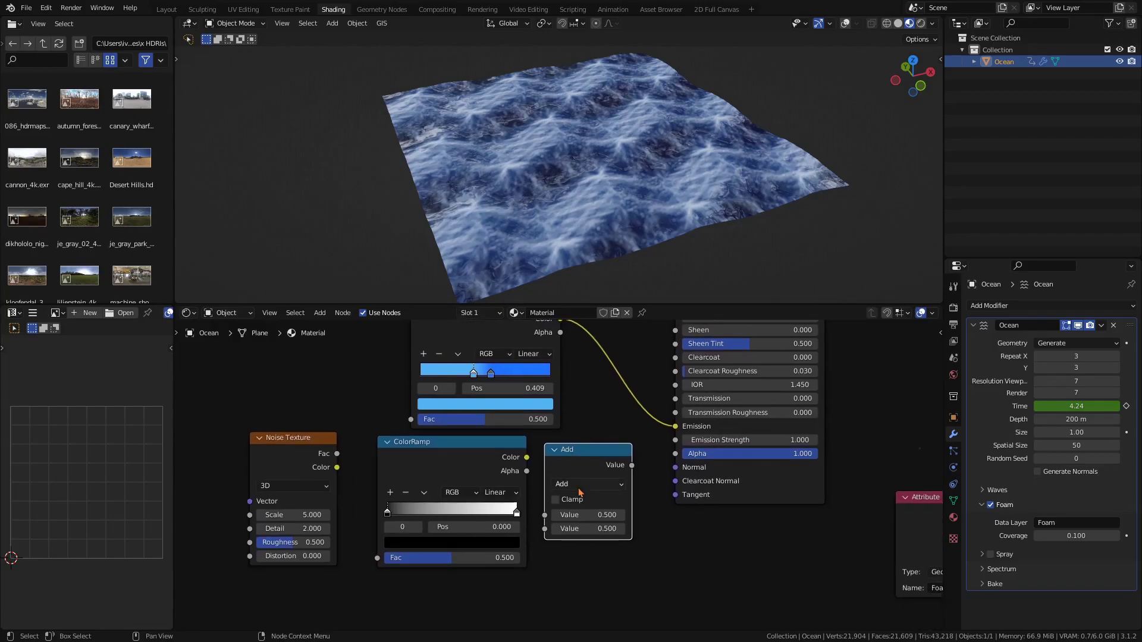
click(589, 483)
click(574, 353)
drag(517, 462, 580, 493)
drag(631, 466, 675, 440)
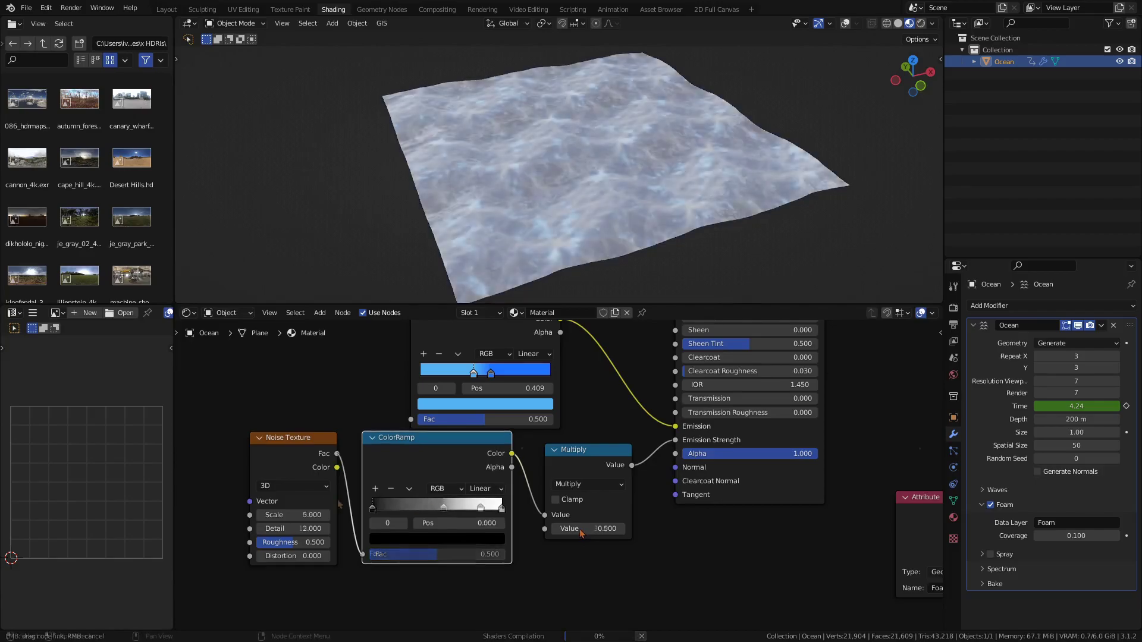
click(293, 486)
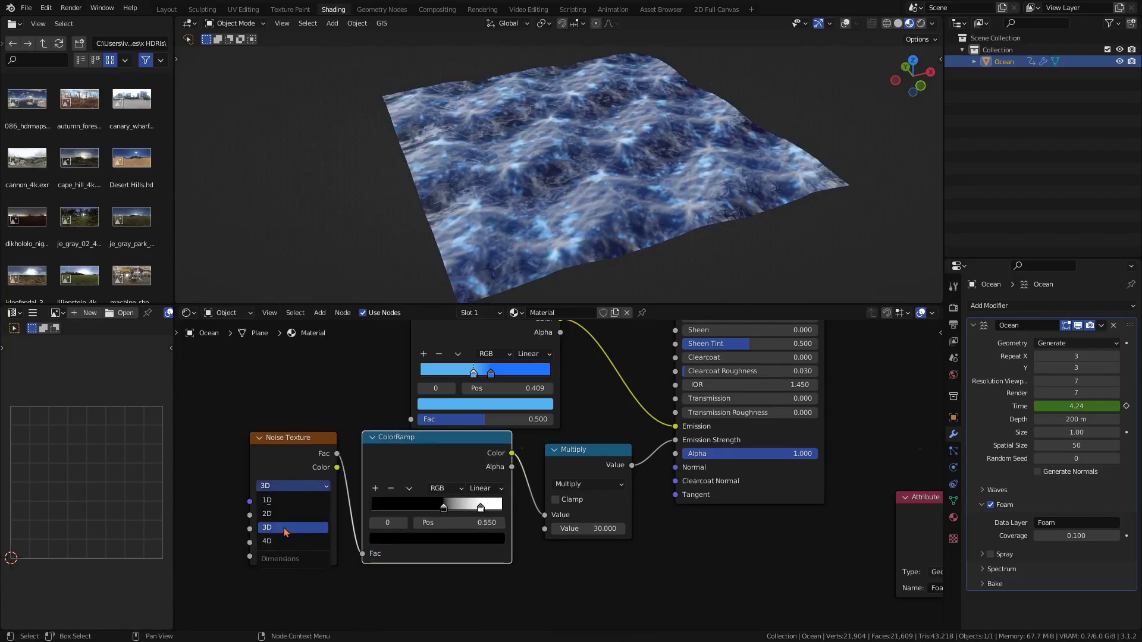
click(279, 540)
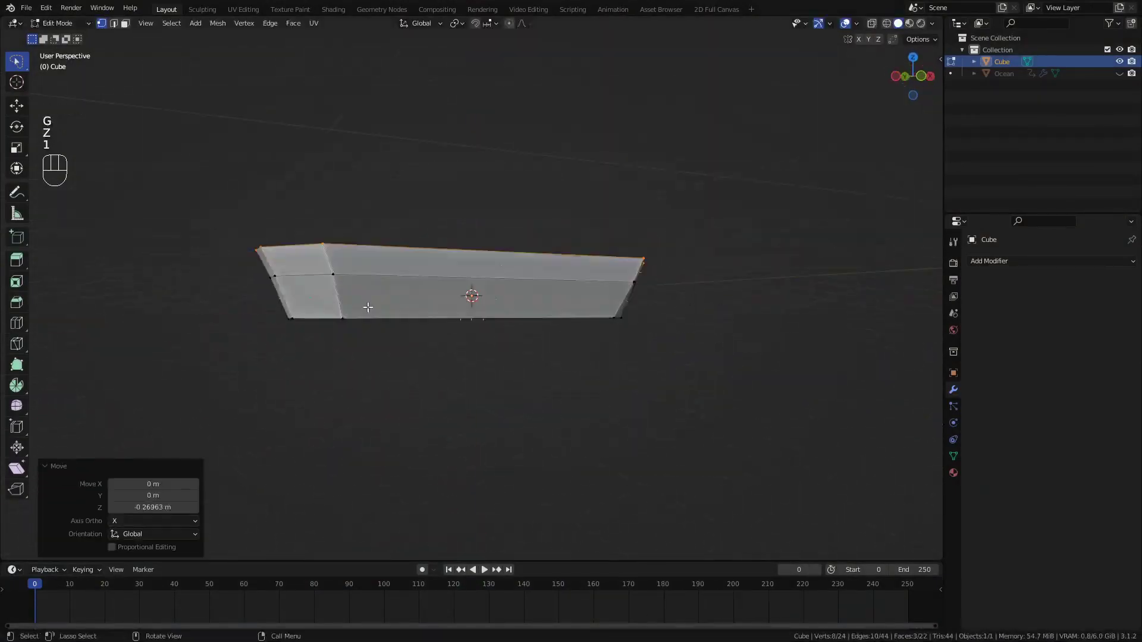
Step: Taper the hull's top along Y, position the mast, and parent mast and rigging to the hull
key(s)
key(y)
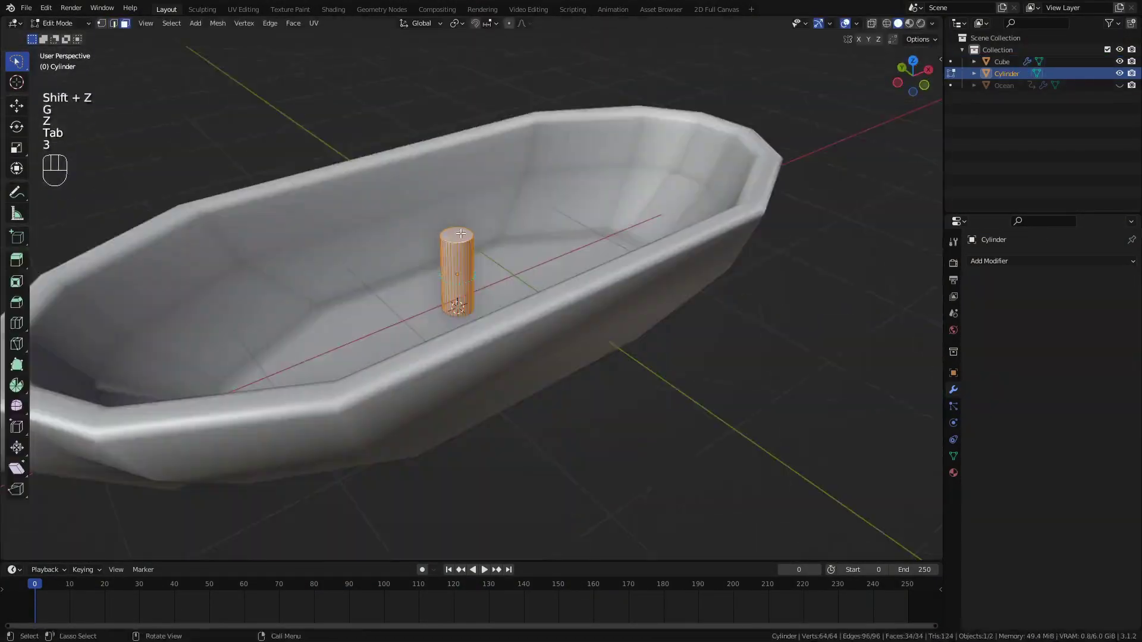
key(g)
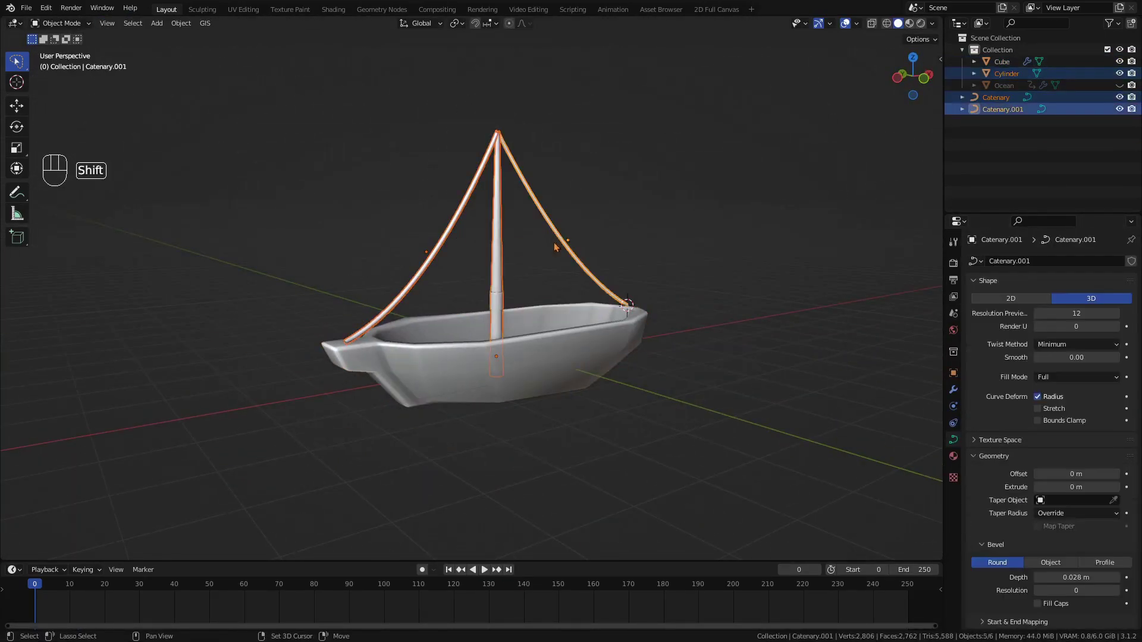
shift+click(512, 357)
key(ctrl+p)
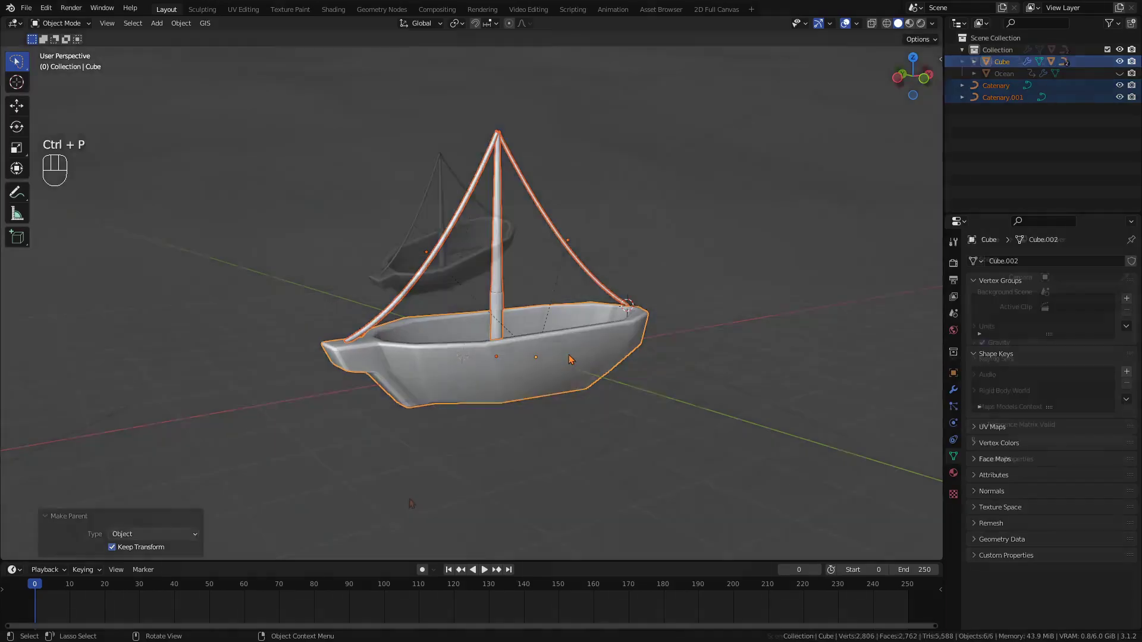
Step: Resize the subdivided plane and shrinkwrap it onto the Ocean
key(s)
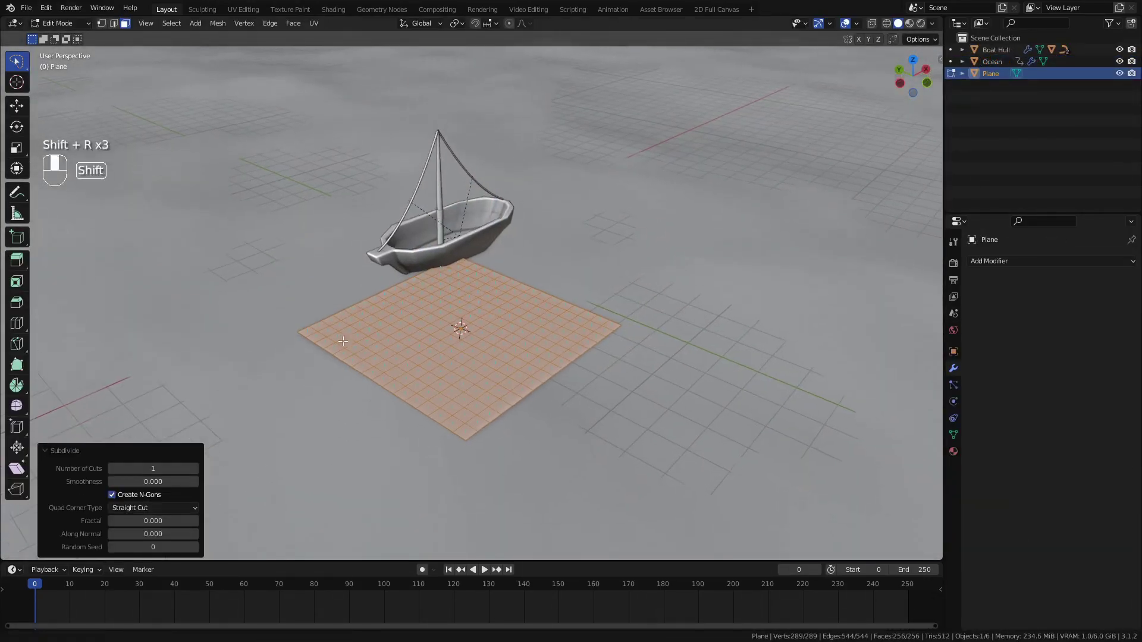
key(Tab)
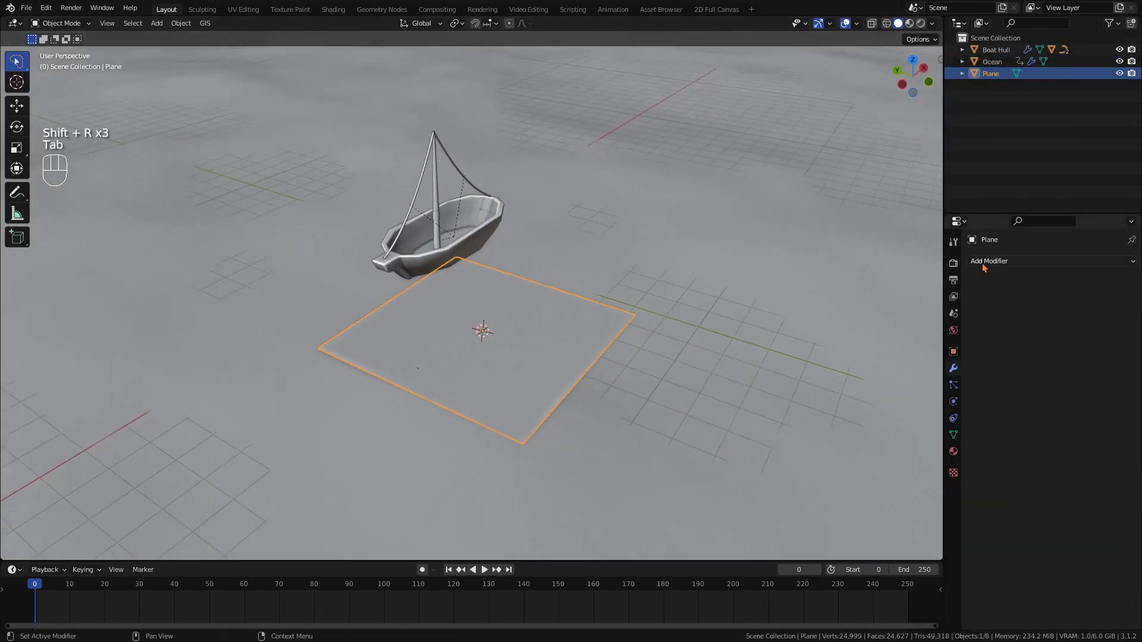
click(990, 261)
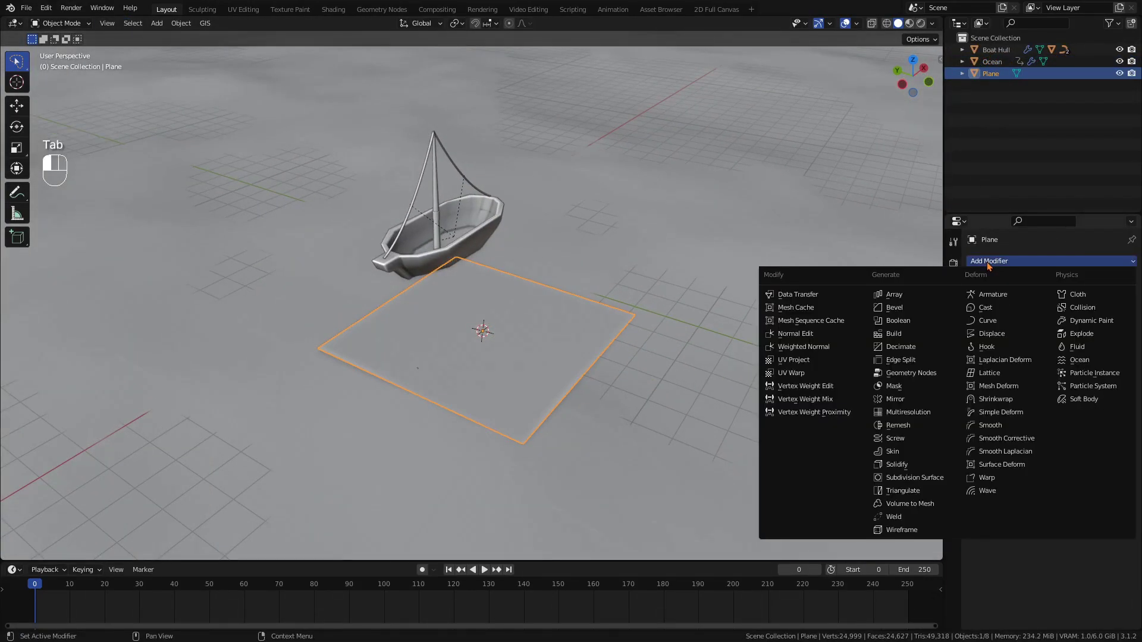
click(994, 399)
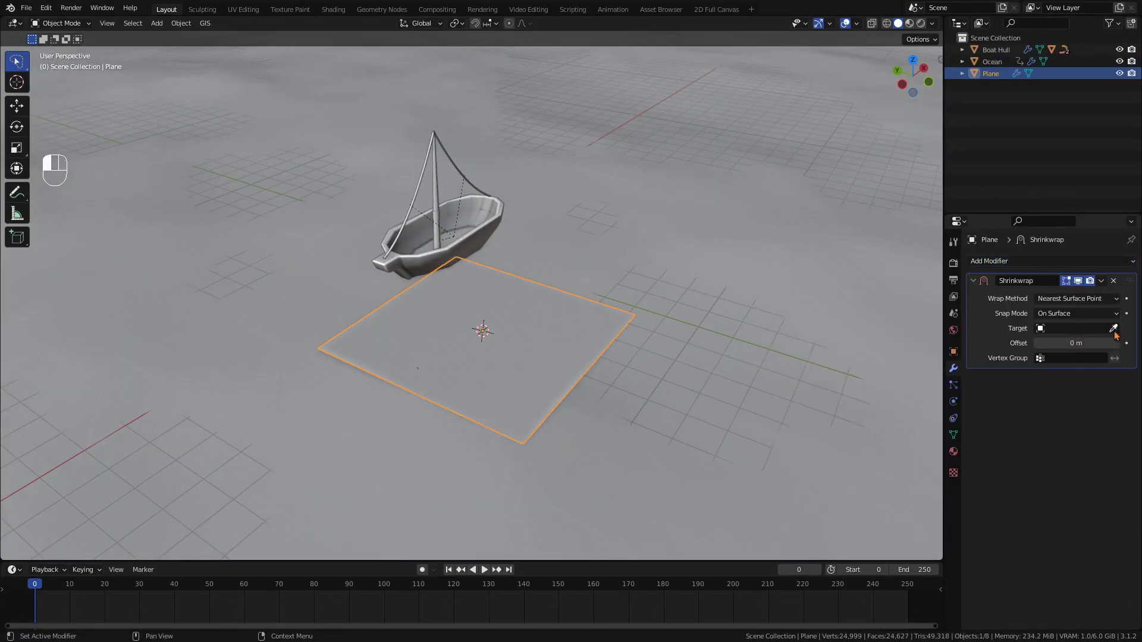
Step: Add a vertex group named Group to the wrapped plane
key(Tab)
click(953, 435)
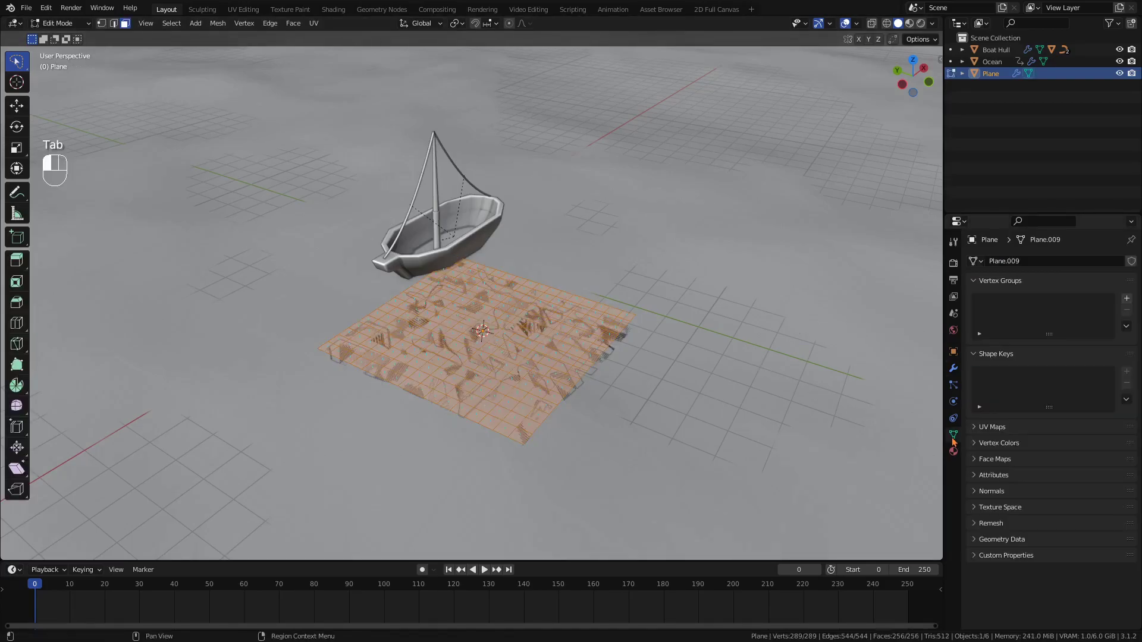
click(1127, 299)
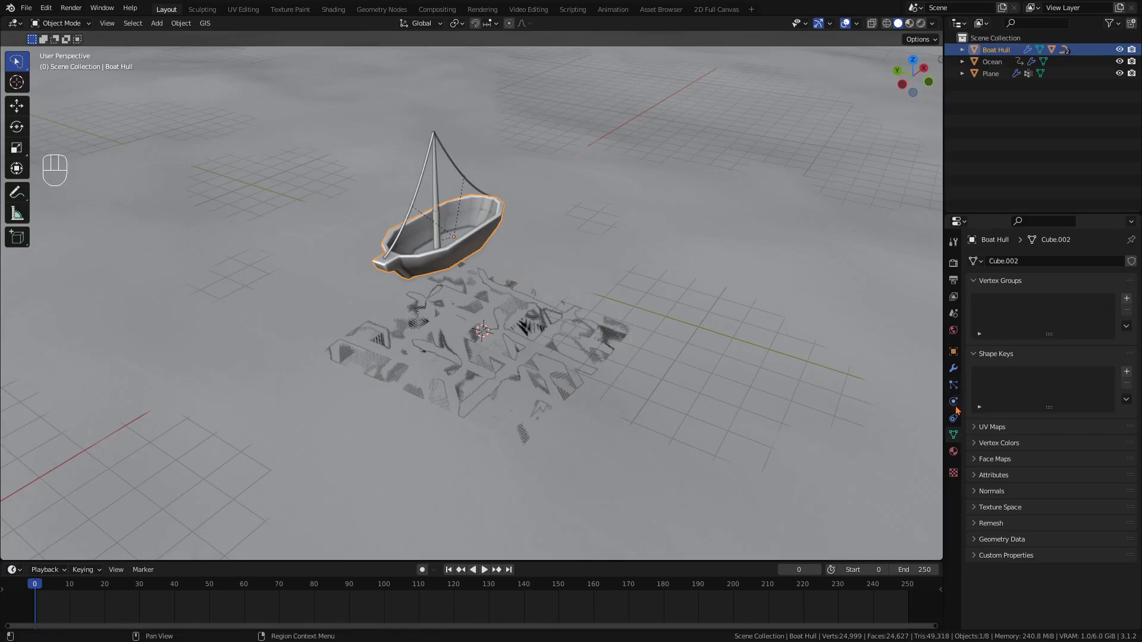
Step: Add Copy Location and Copy Rotation constraints on the hull targeting Plane
click(954, 417)
click(1012, 260)
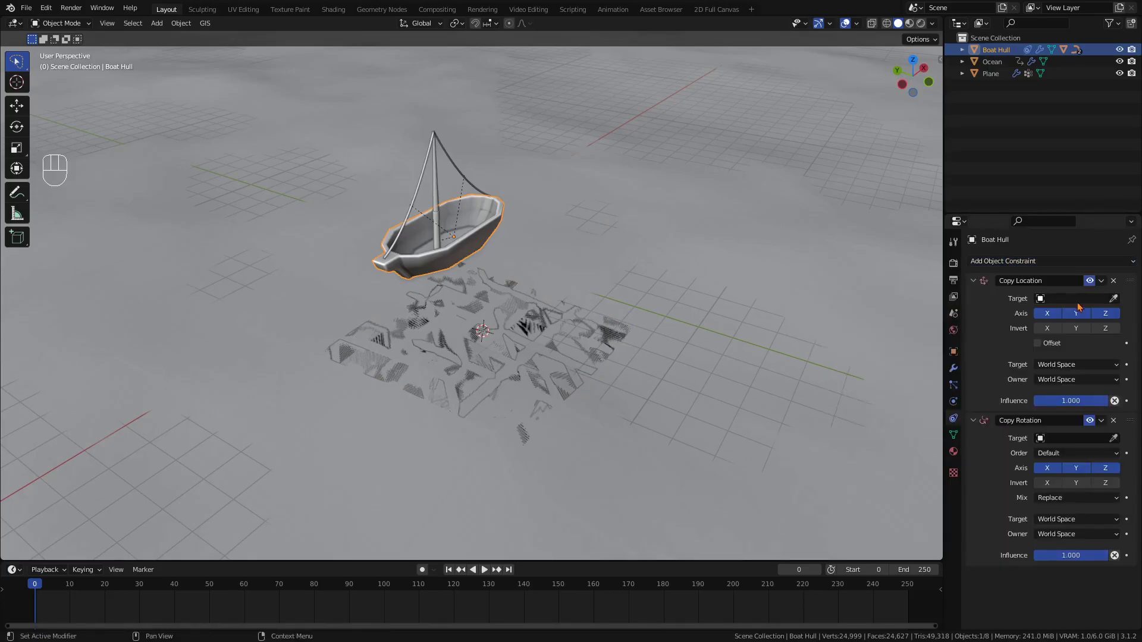
click(480, 353)
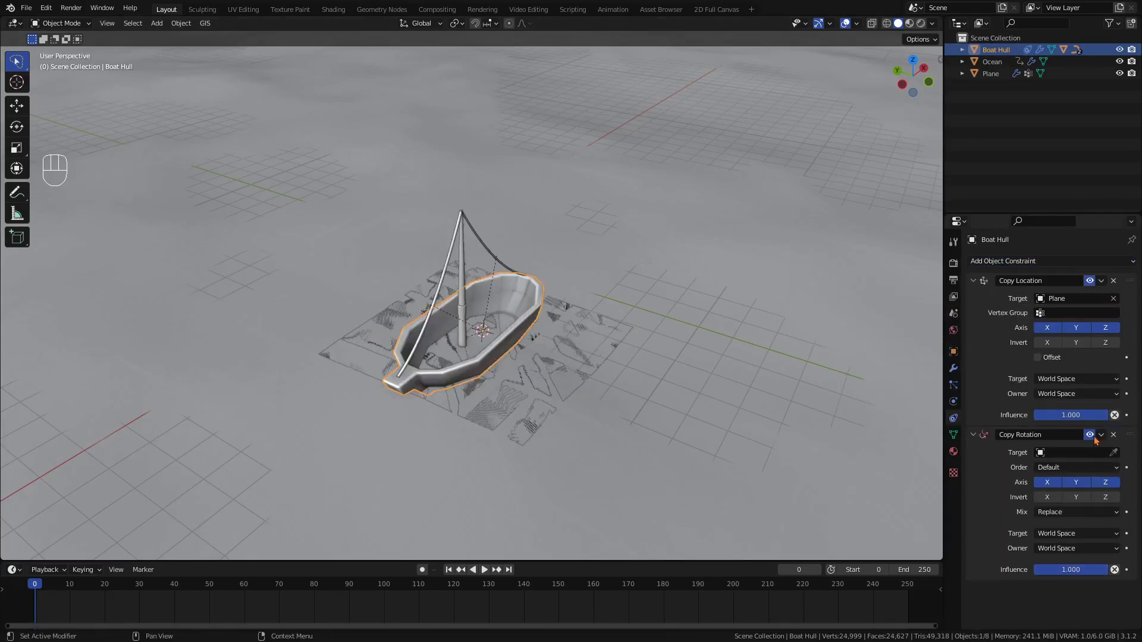
click(515, 381)
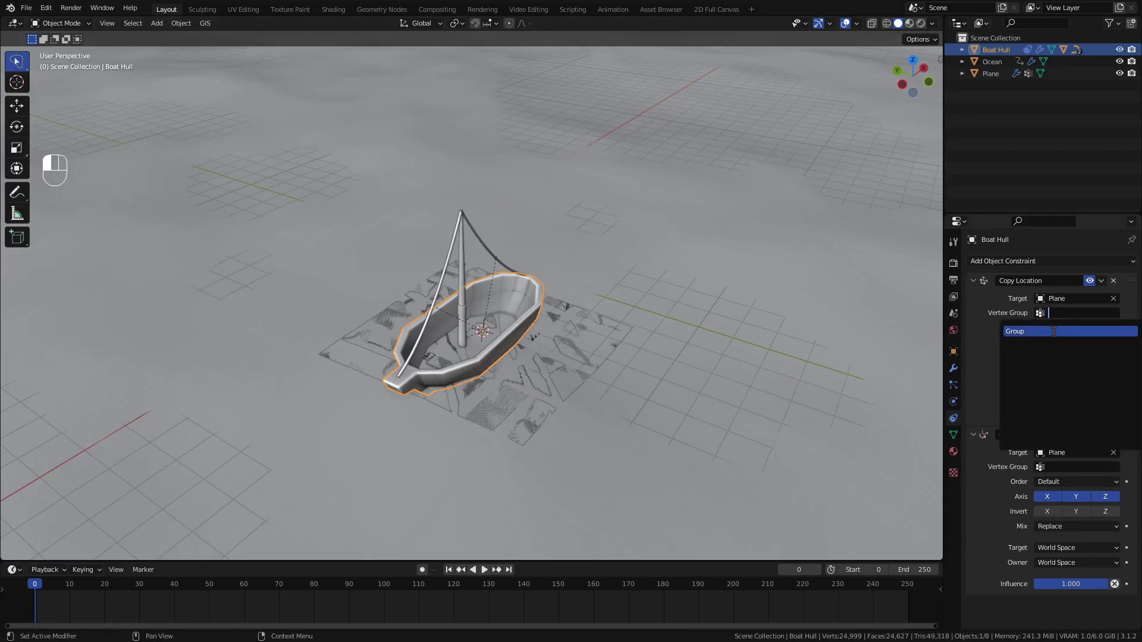
Step: Use the Group vertex group as the constraint target and move the plane to test the boat following
middle_drag(535, 357, 457, 351)
click(458, 351)
key(g)
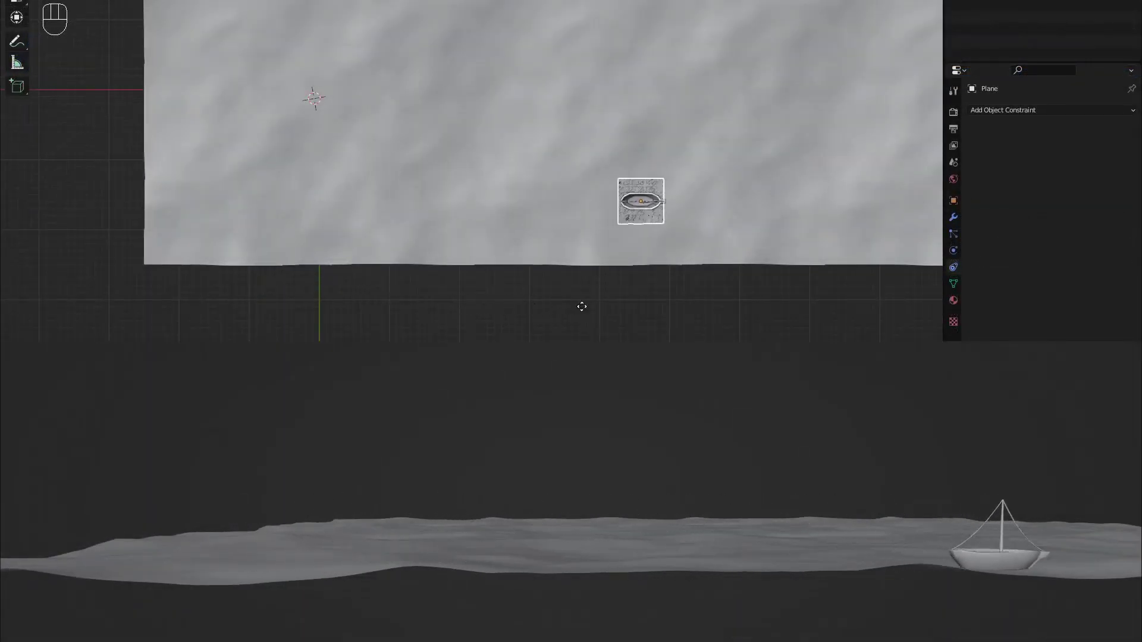
key(ctrl+shift+F11)
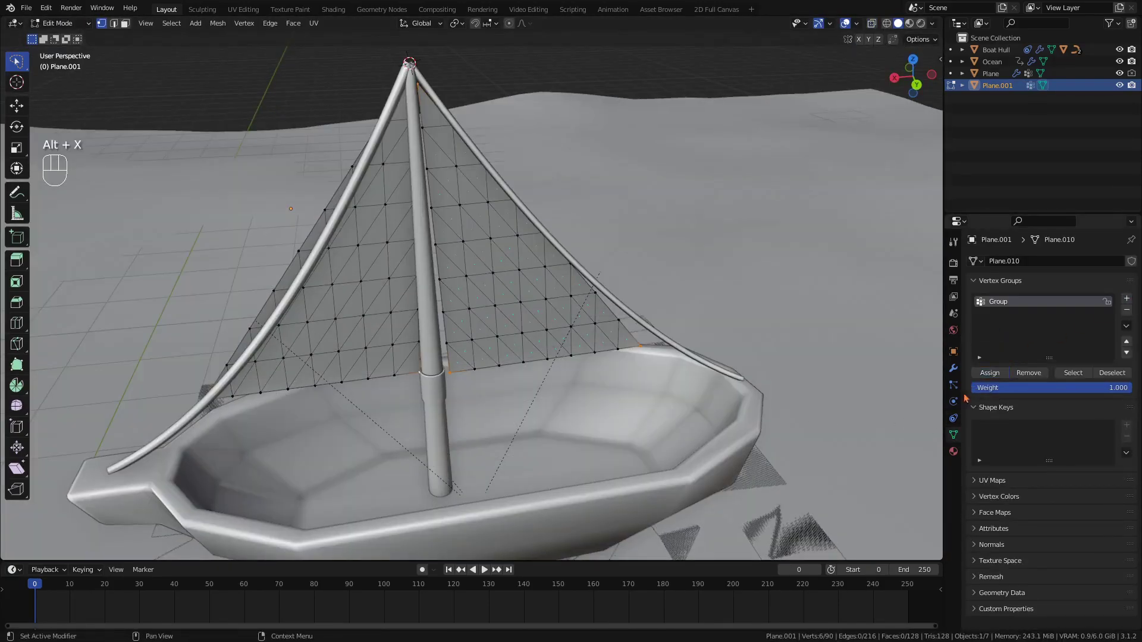
Step: Make the sail a cloth simulation pinned by the Group vertex group and test playback
key(Tab)
click(954, 401)
click(1010, 287)
scroll(1004, 355, down, 10)
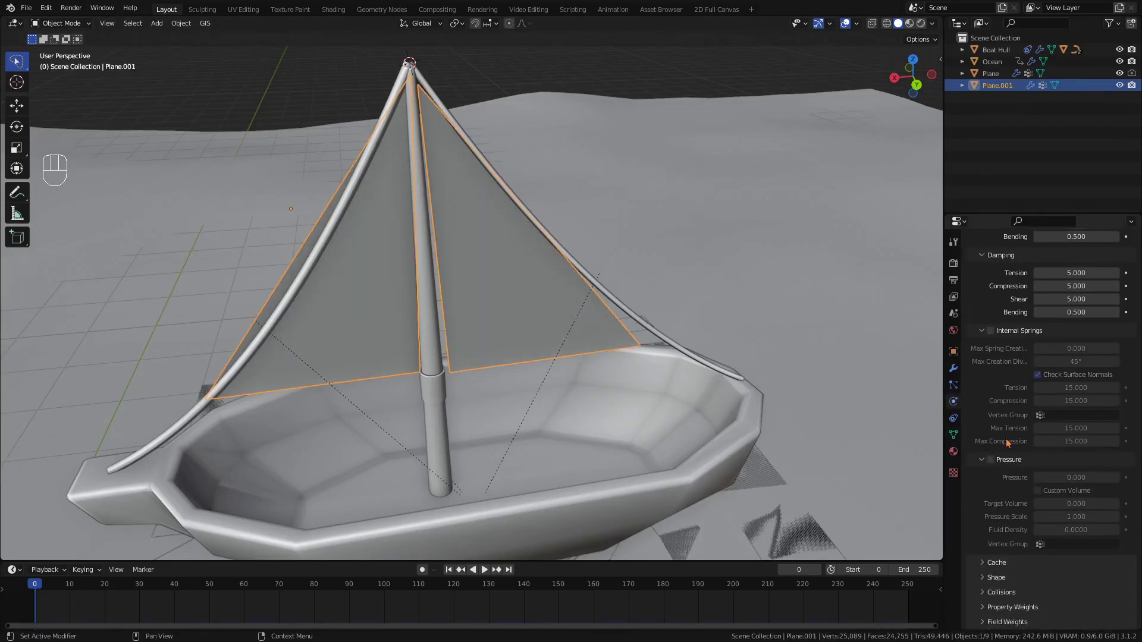
click(1077, 504)
click(1047, 527)
key(space)
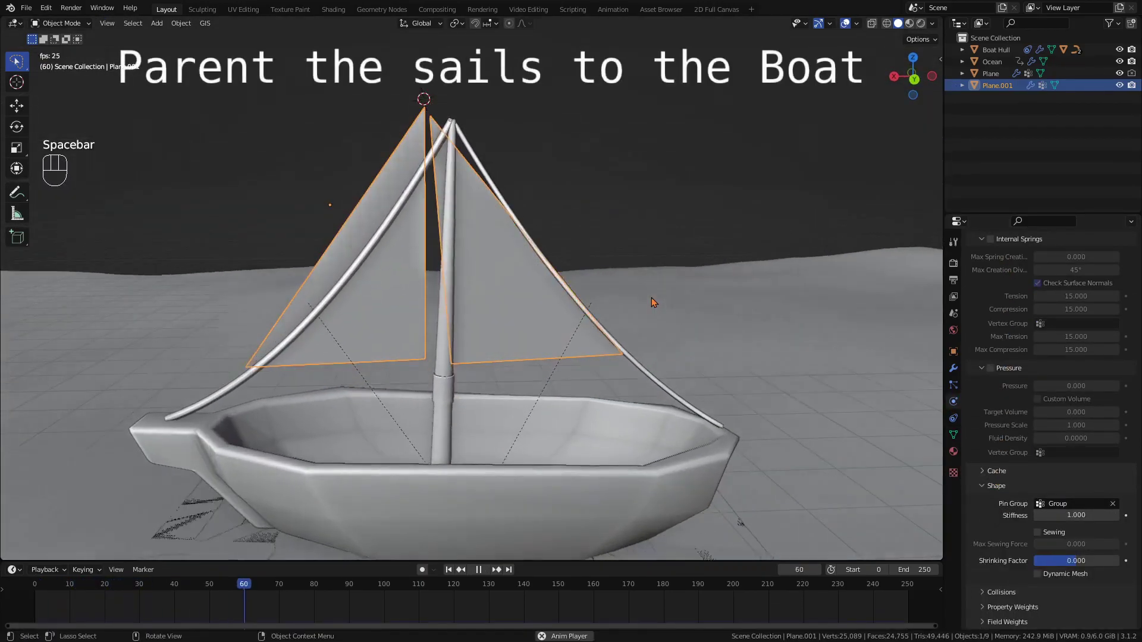
key(shift+Left)
Step: Parent the rigging curve to the boat with Object (Keep Transform) and replay
shift+click(521, 226)
key(ctrl+p)
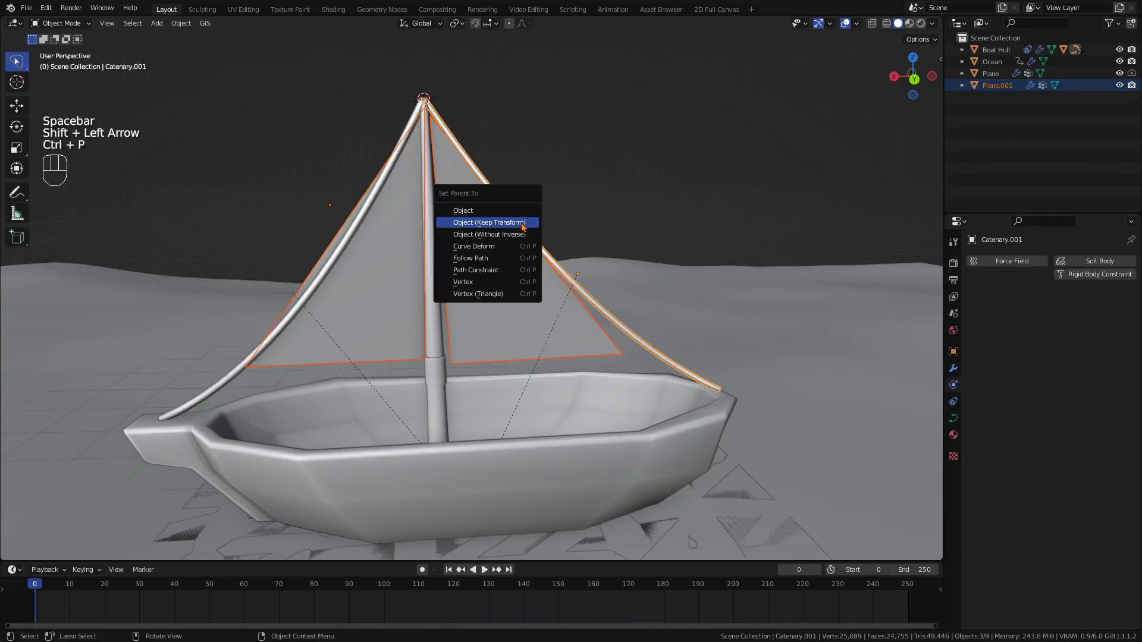
click(522, 226)
key(space)
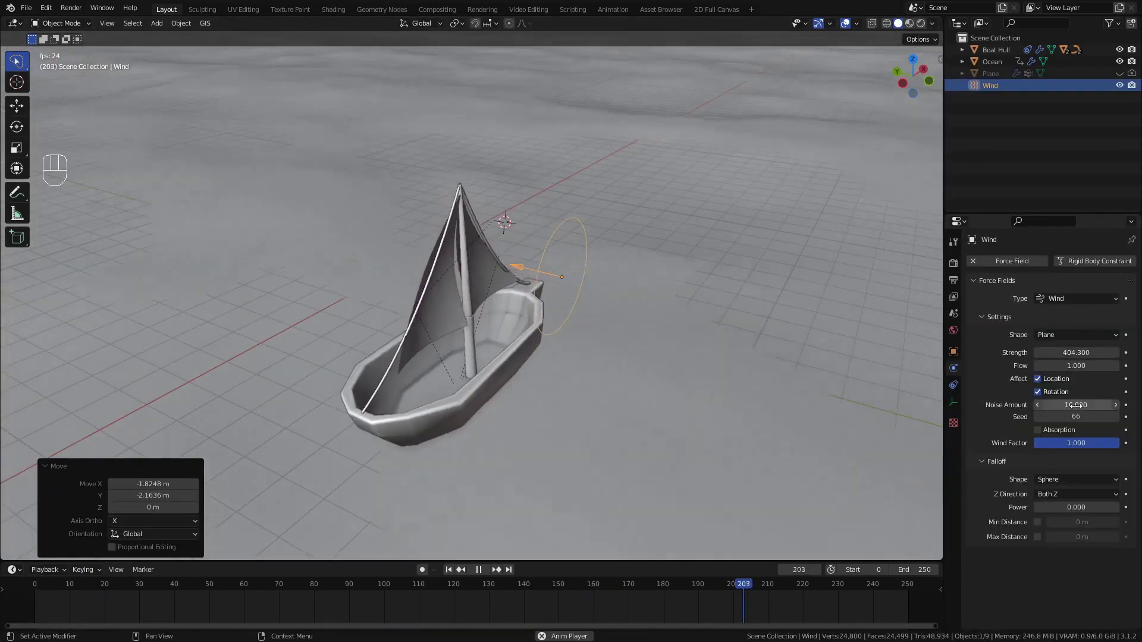
Step: Stop playback, return to the start, and keyframe the wind Strength
key(space)
key(shift+Left)
key(space)
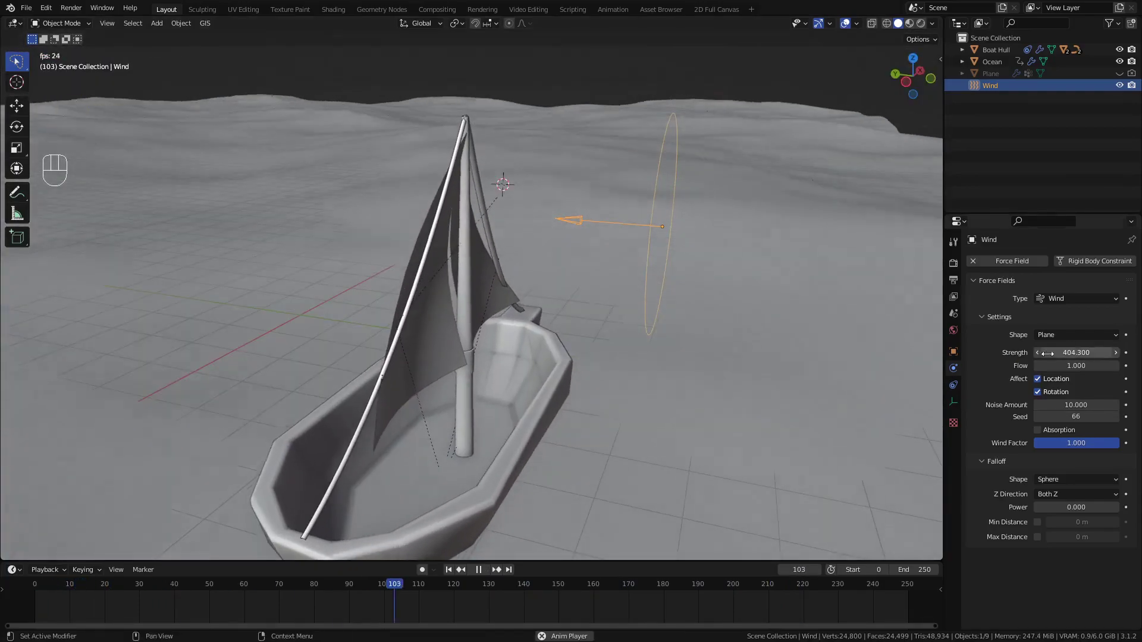
key(space)
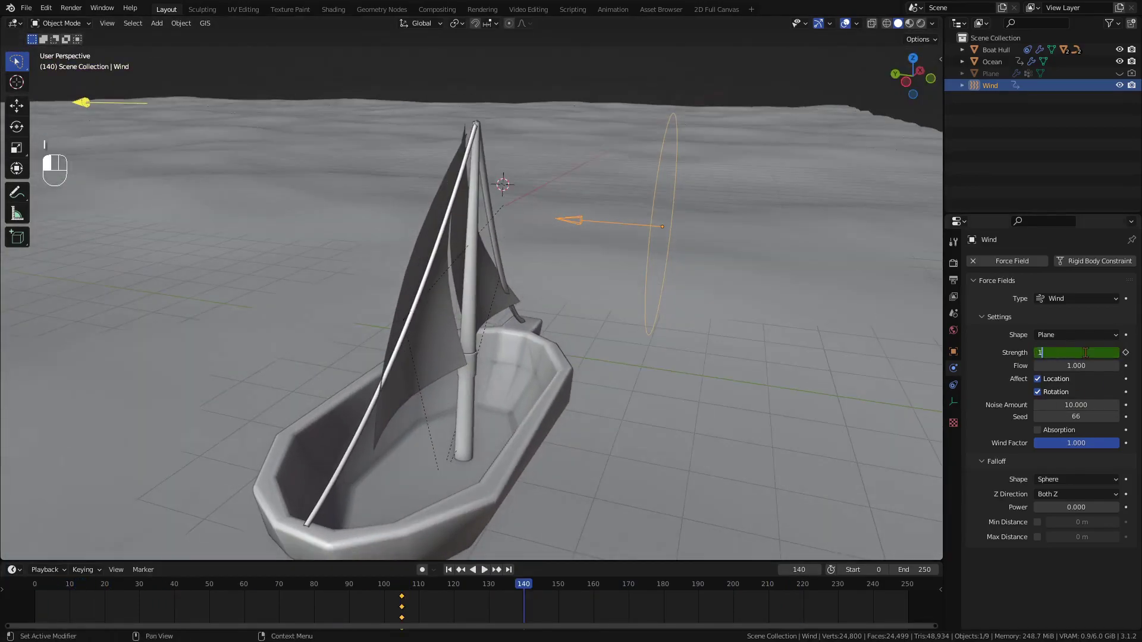
key(i)
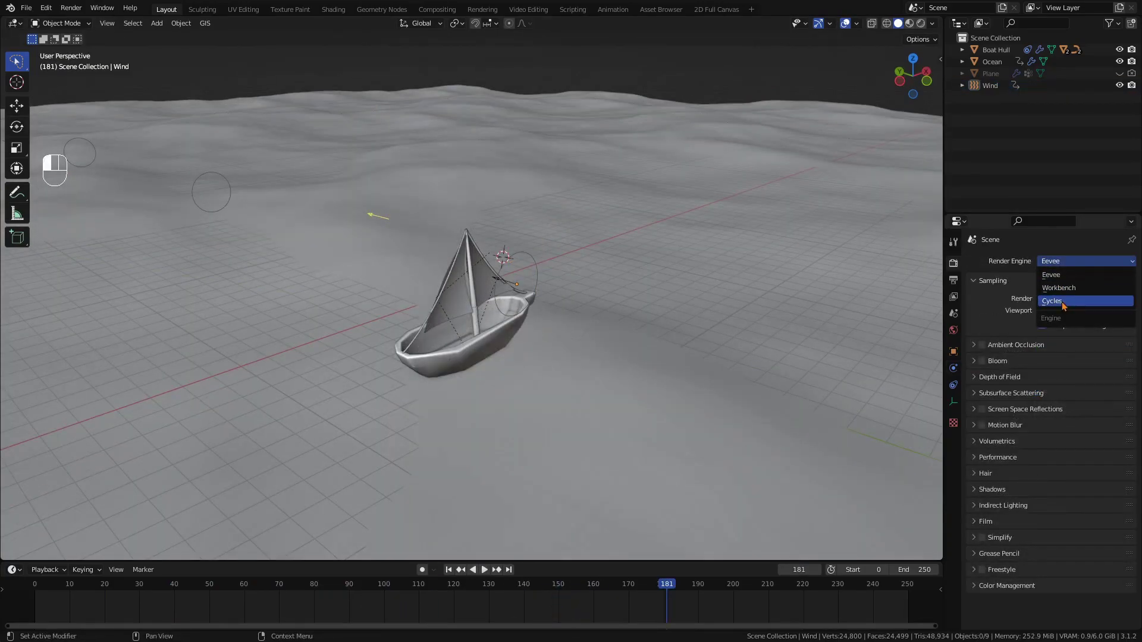
Step: Switch the render engine to Cycles and add an Environment Texture feeding the world Background
click(1064, 304)
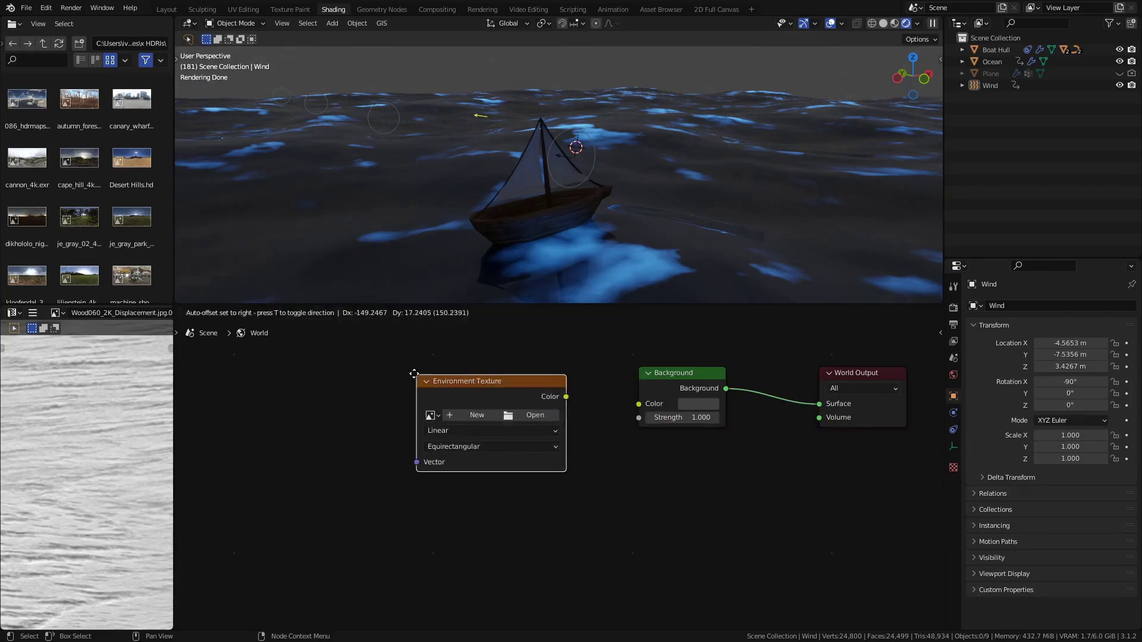
click(416, 380)
drag(560, 395, 638, 404)
Step: Assign Moon Sea.hdr to the Environment Texture and delete the extra image node
drag(80, 220, 345, 487)
click(424, 413)
click(452, 440)
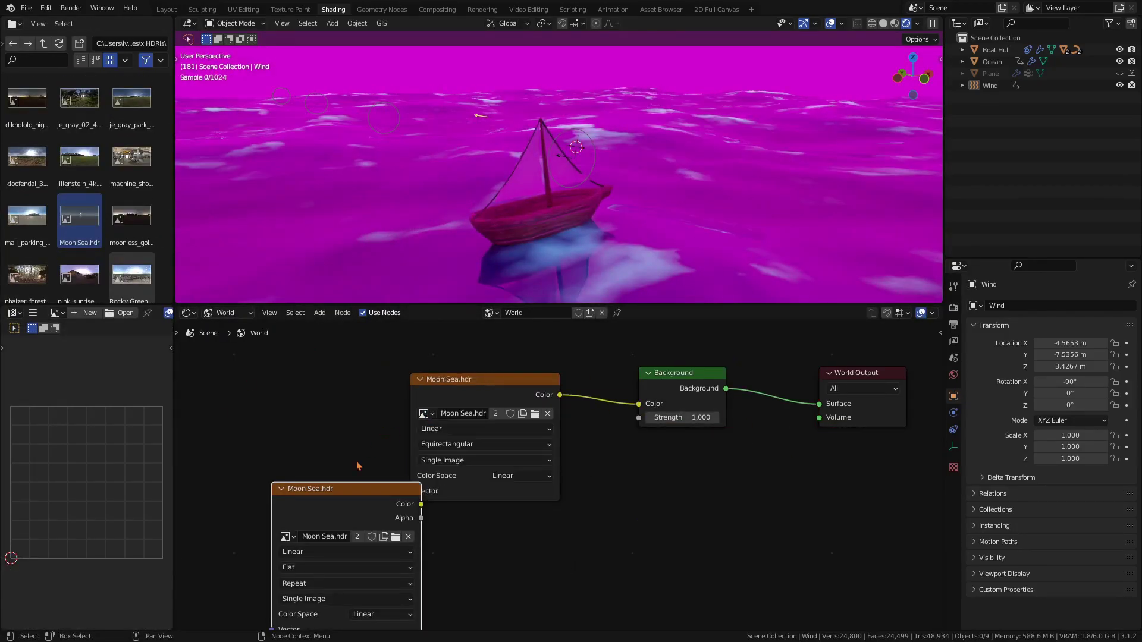
click(353, 489)
key(x)
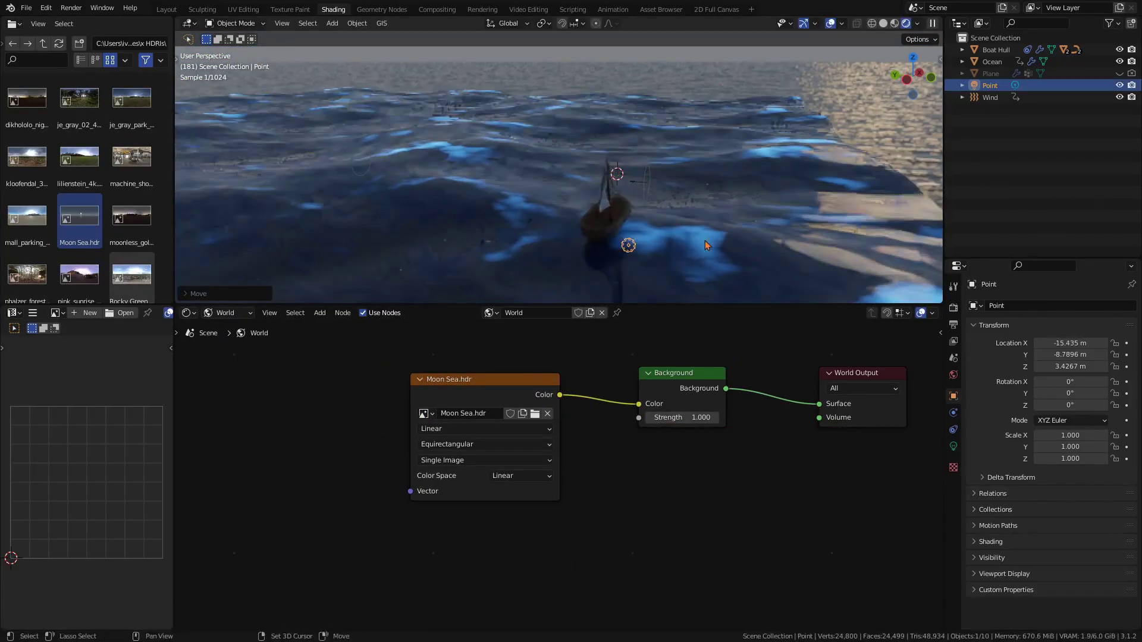
Step: Add a point light and move the camera onto the boat at the same height
click(954, 446)
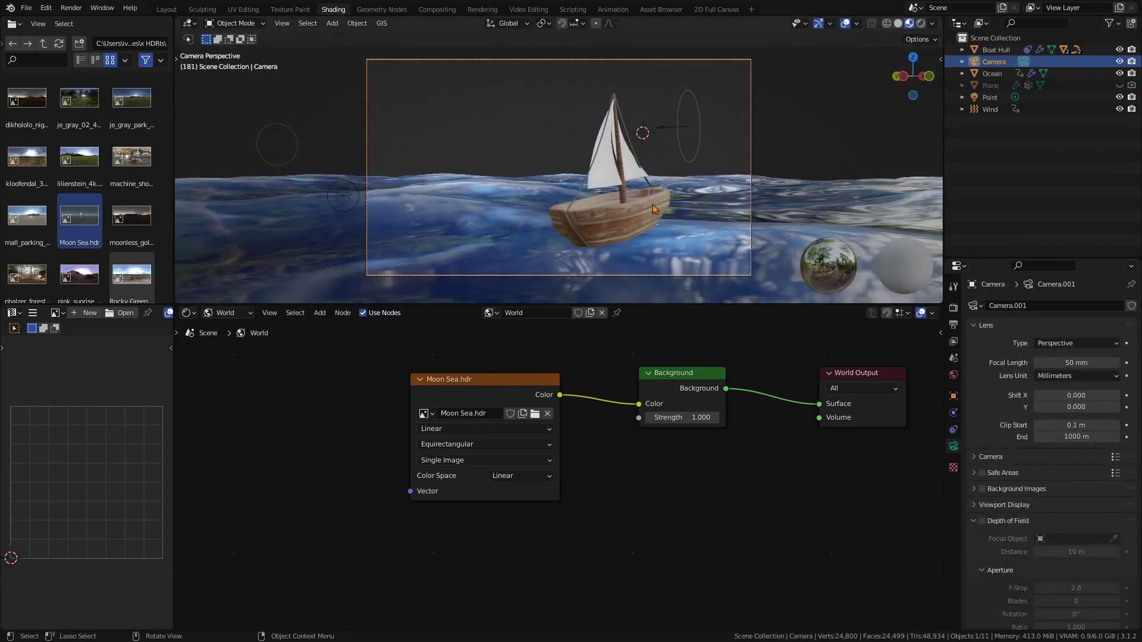
key(g)
key(shift+z)
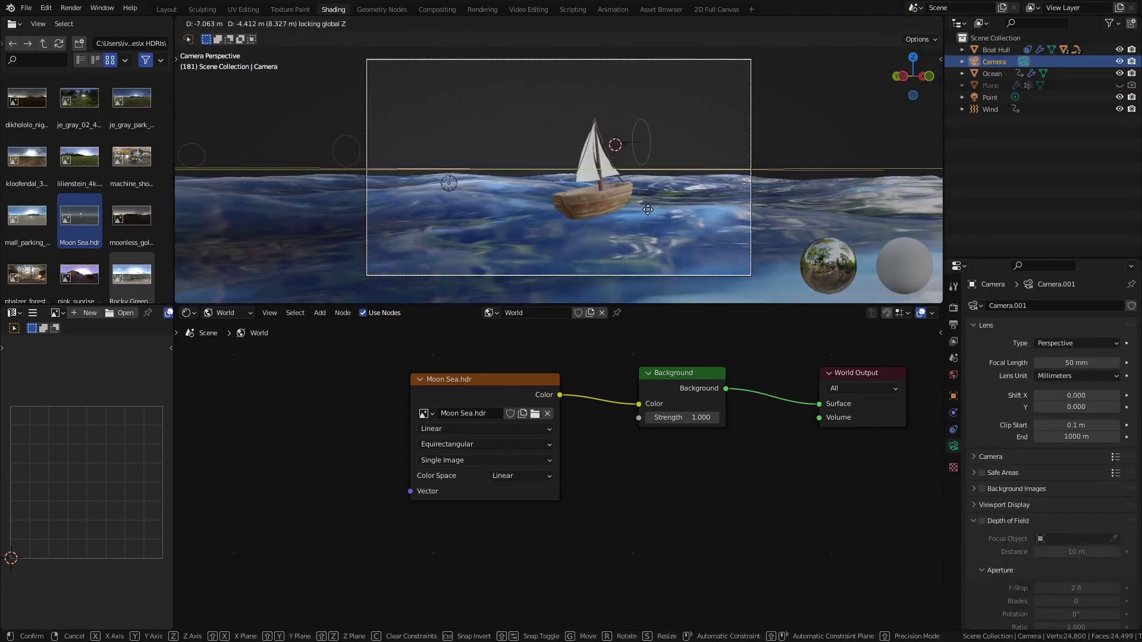
click(652, 215)
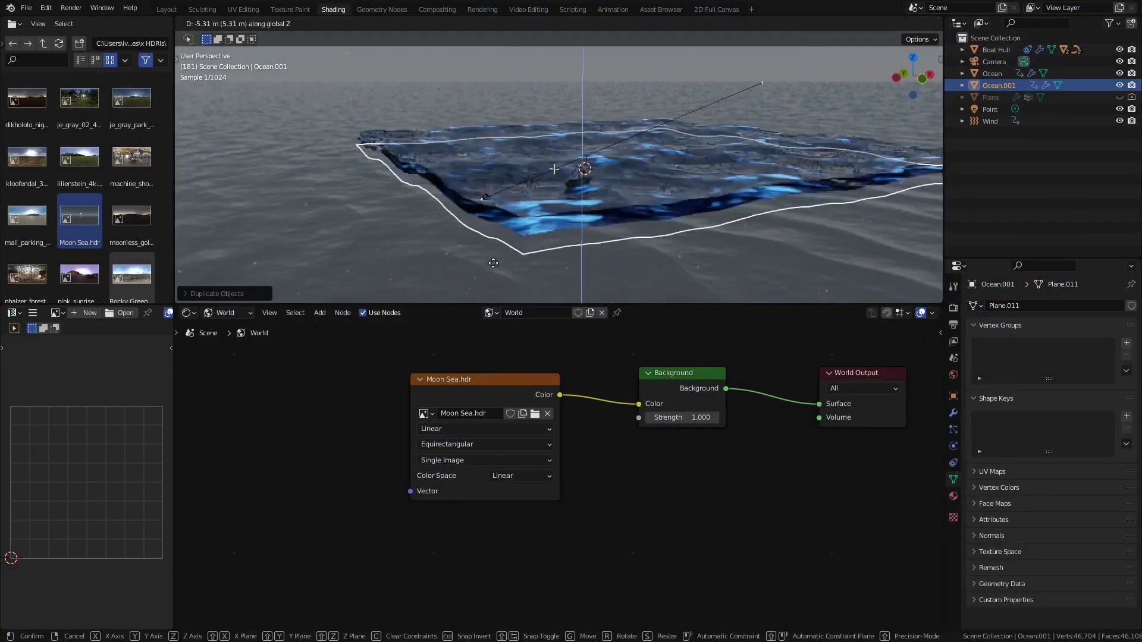
Step: Set the duplicate ocean's viewport resolution to 3
click(953, 414)
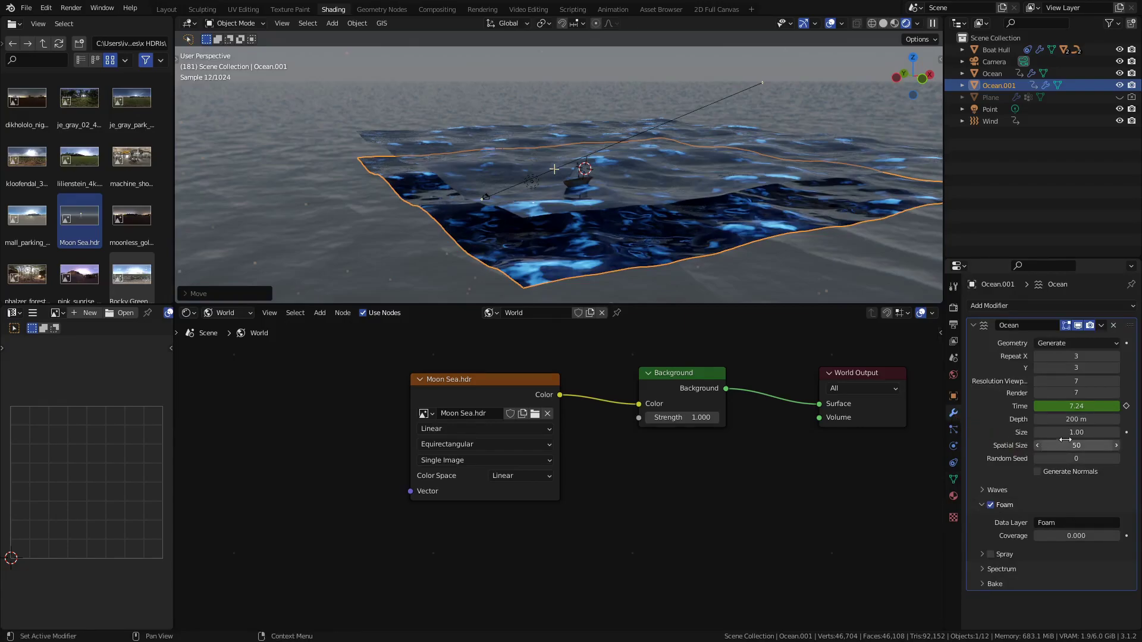
text(3)
key(Return)
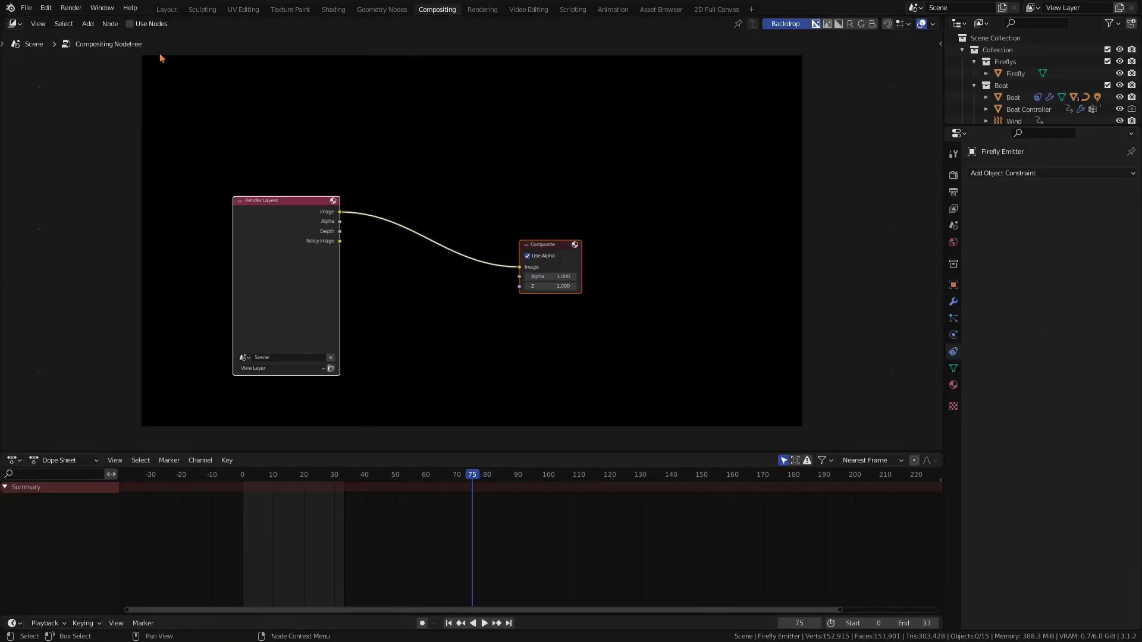
Step: Add a Viewer fed by Render Layers below the Composite node and enlarge the backdrop
ctrl+shift+click(274, 217)
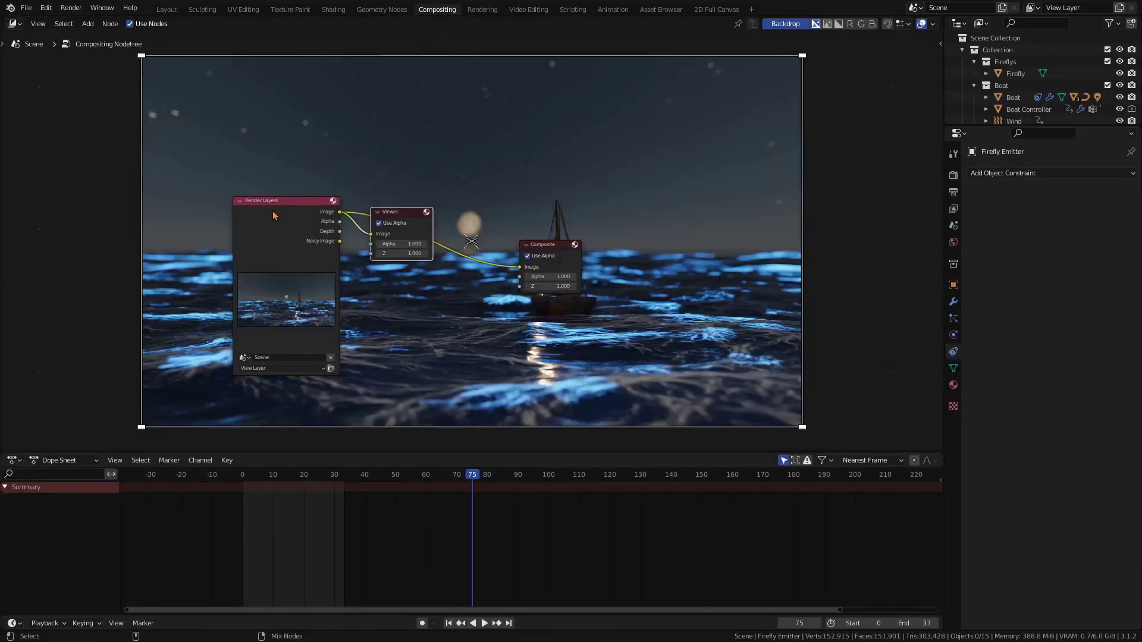
drag(406, 216, 571, 325)
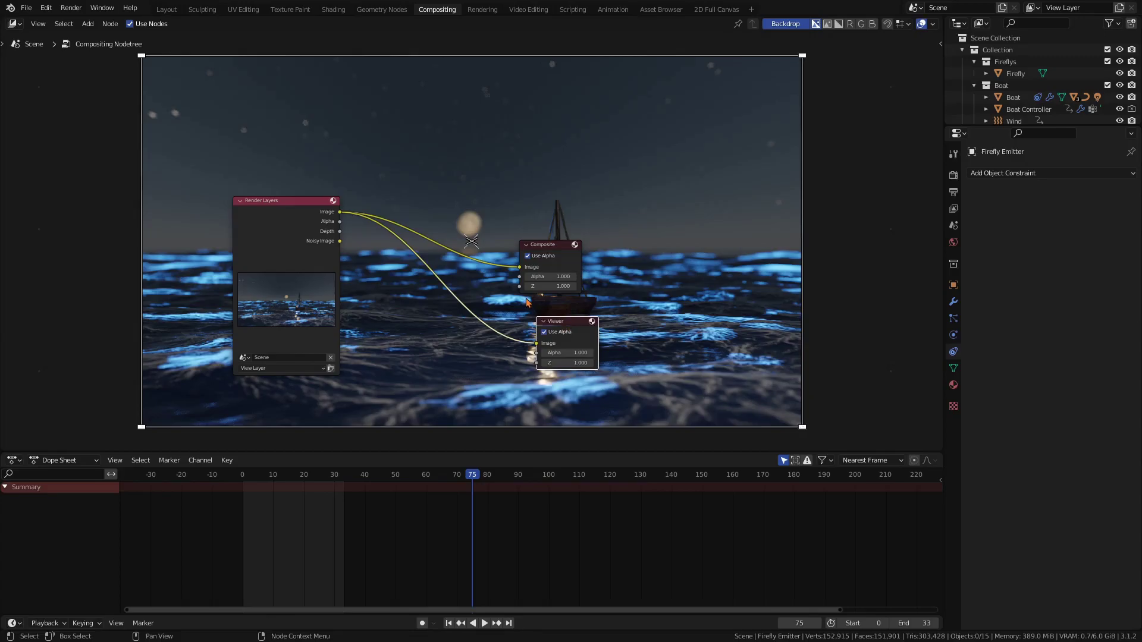
key(alt+v)
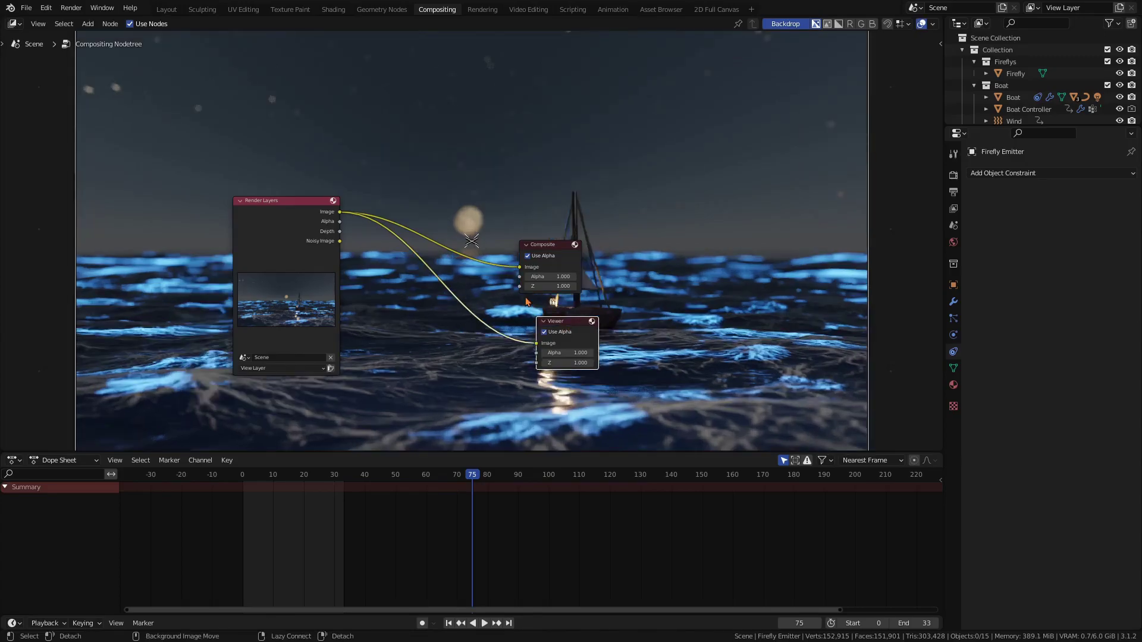
Step: Insert a Glare node before the Viewer set to Fog Glow, High quality, threshold 1.000
key(shift+a)
click(411, 120)
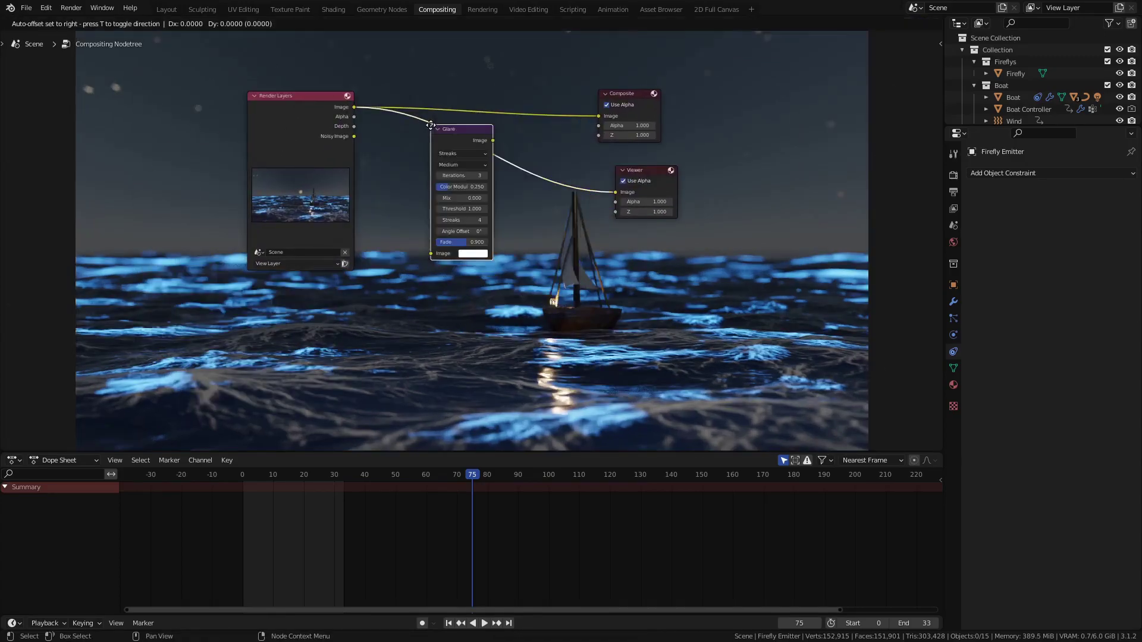
click(454, 156)
click(456, 154)
click(456, 167)
click(458, 165)
click(458, 152)
scroll(475, 222, up, 3)
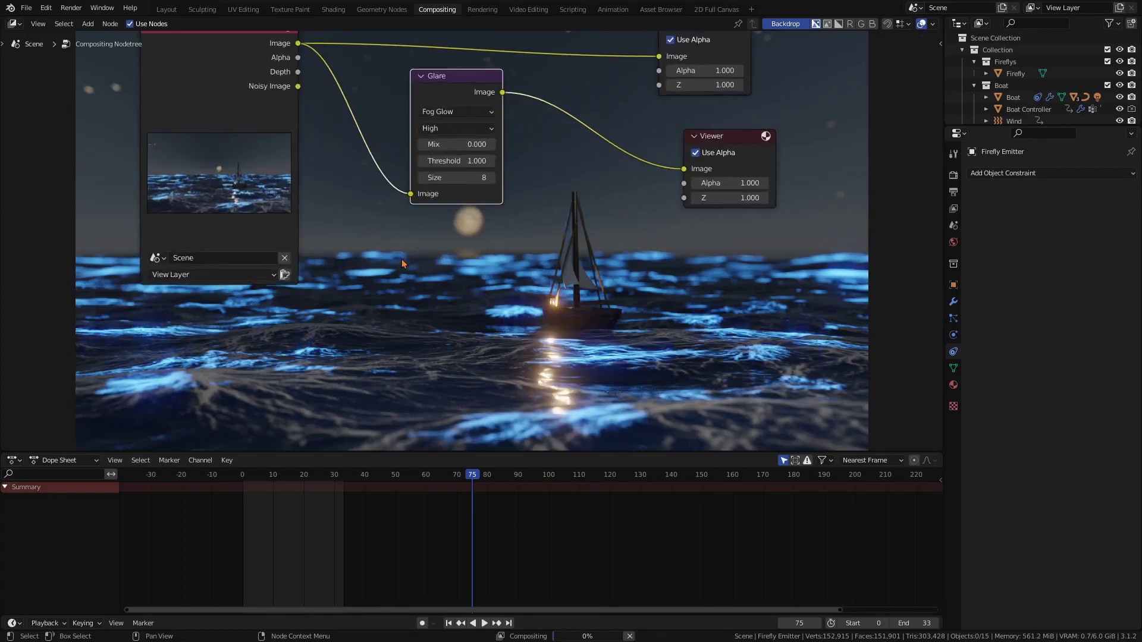
drag(458, 169, 560, 158)
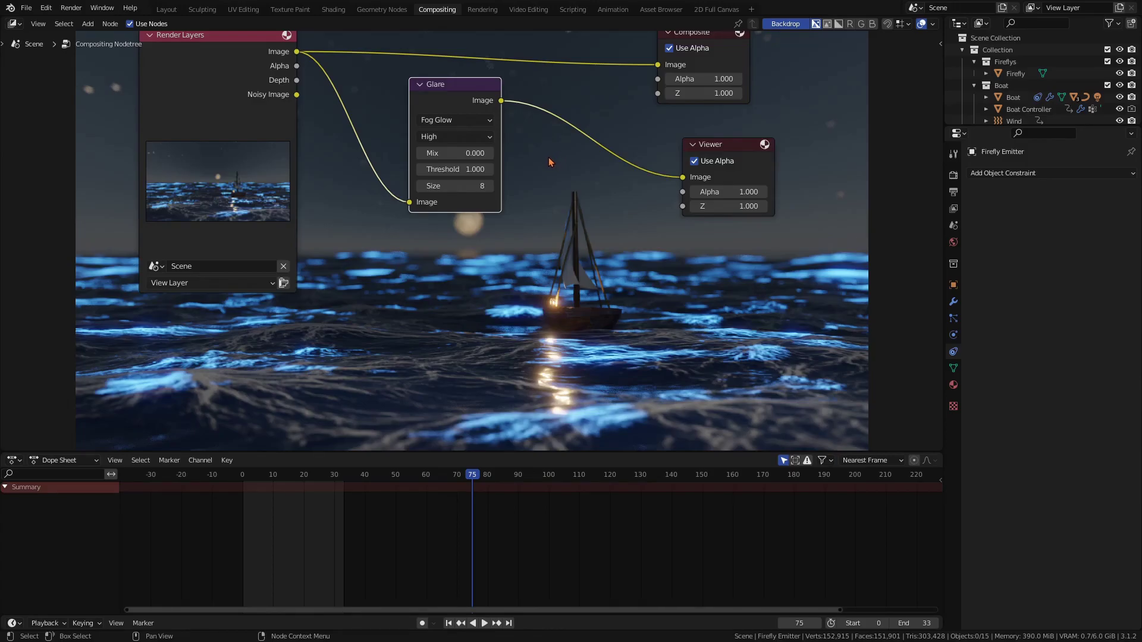
key(shift+a)
click(437, 249)
Step: Insert an RGB Curves node after Glare with a curve point at 0.2, 0.3
click(634, 226)
middle_drag(634, 226, 399, 178)
drag(400, 179, 356, 201)
middle_drag(355, 201, 232, 230)
Step: Add Lens Distortion before the Viewer with Jitter, Fit and Dispersion 0.018
key(shift+a)
click(247, 152)
text(lens d)
key(Return)
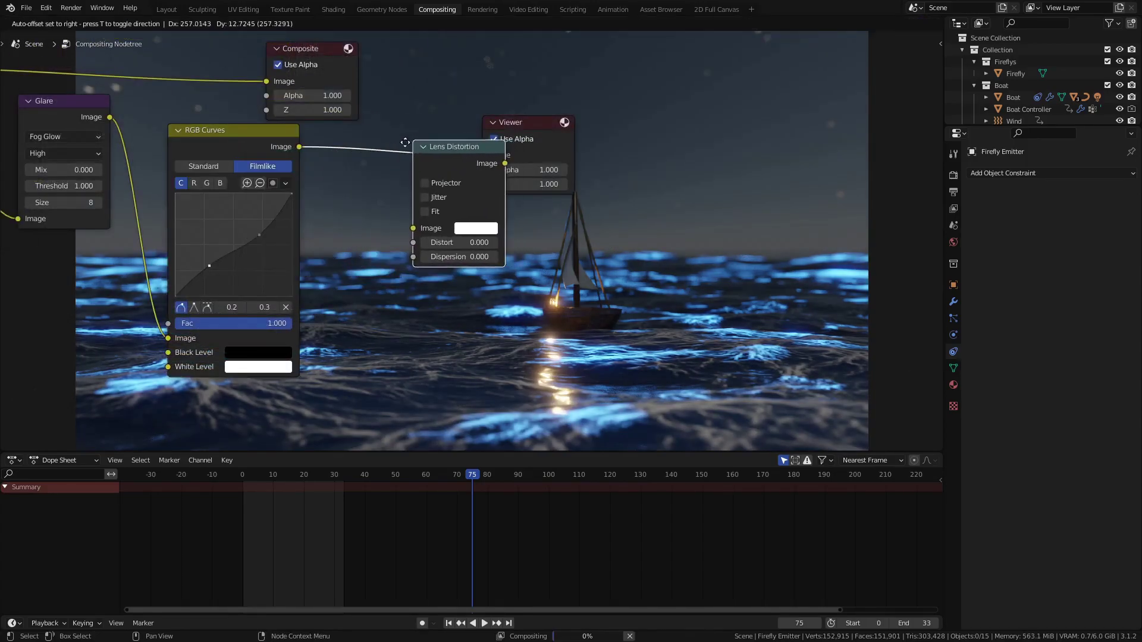
click(392, 145)
scroll(392, 155, up, 2)
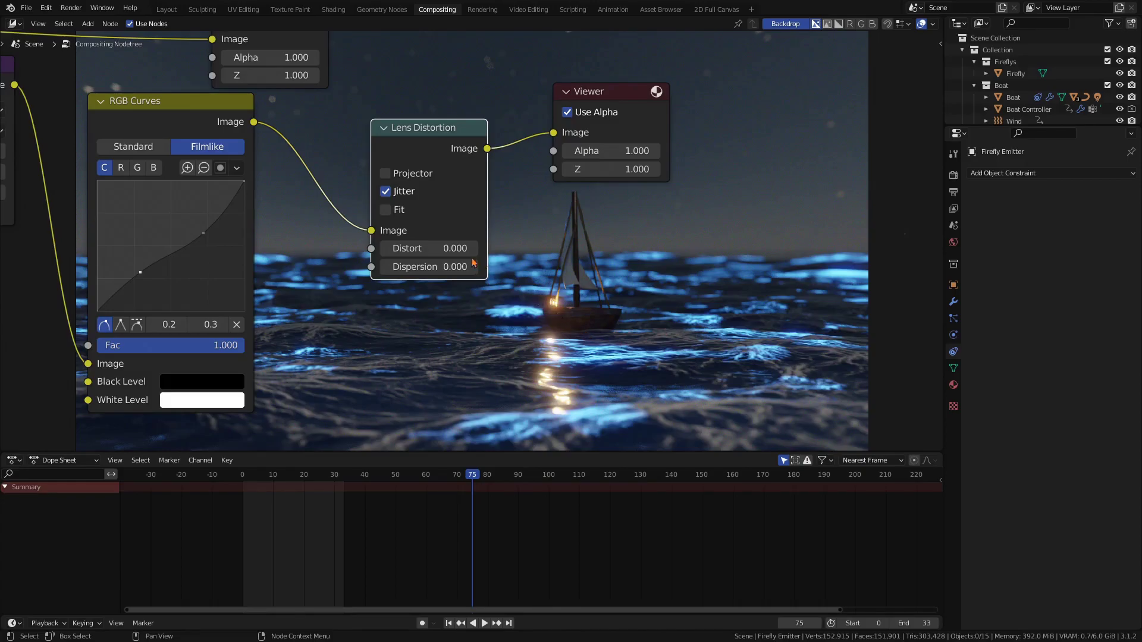
click(437, 267)
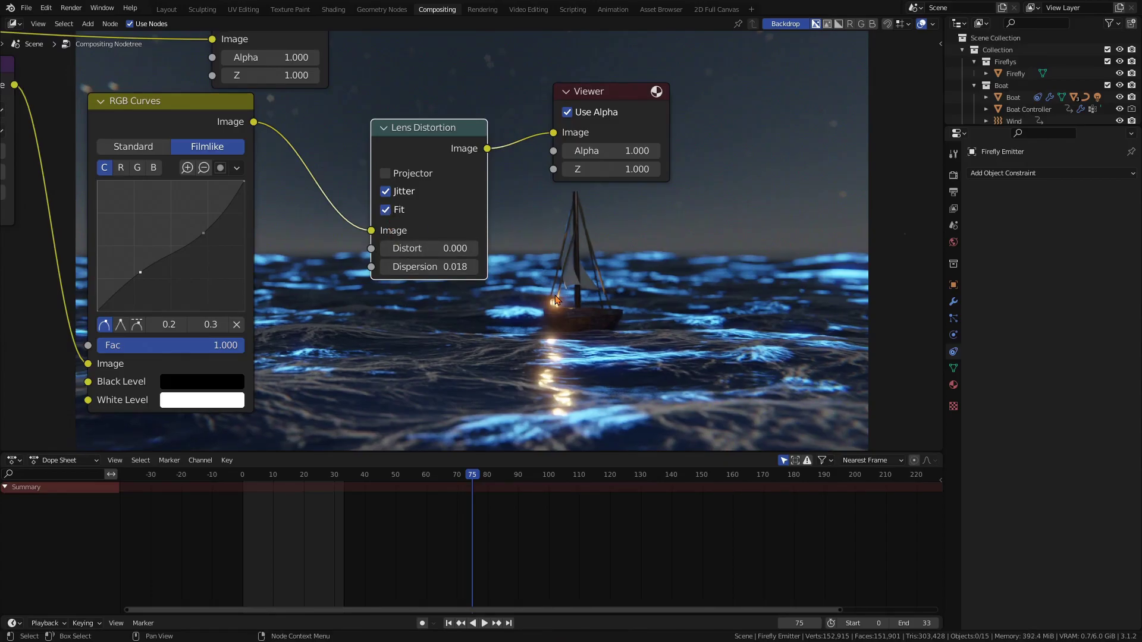
scroll(556, 299, down, 4)
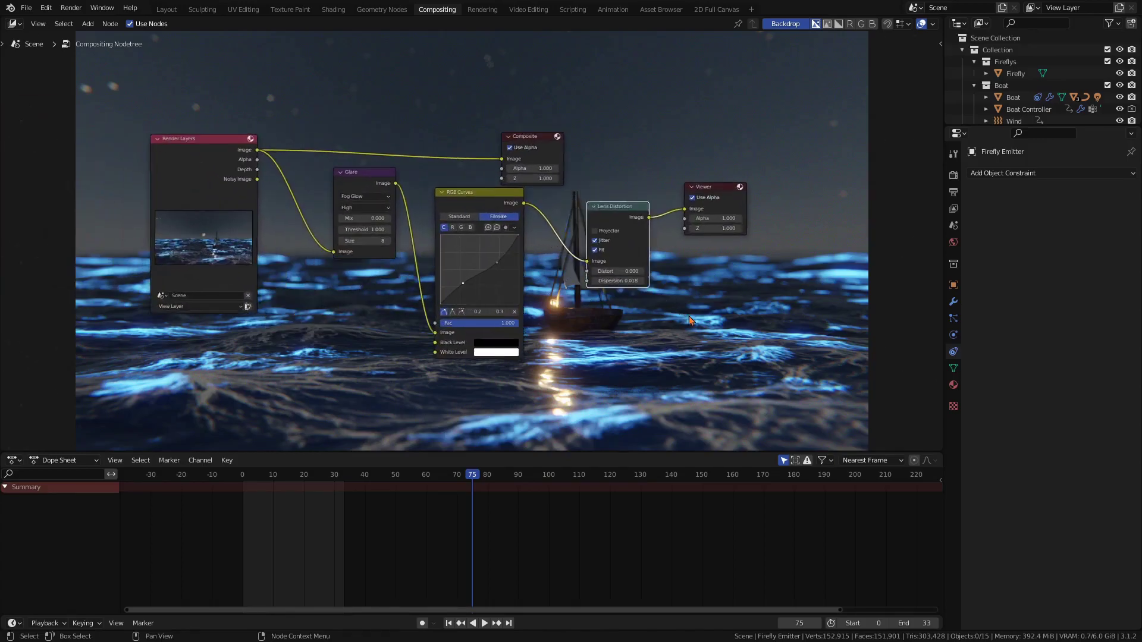